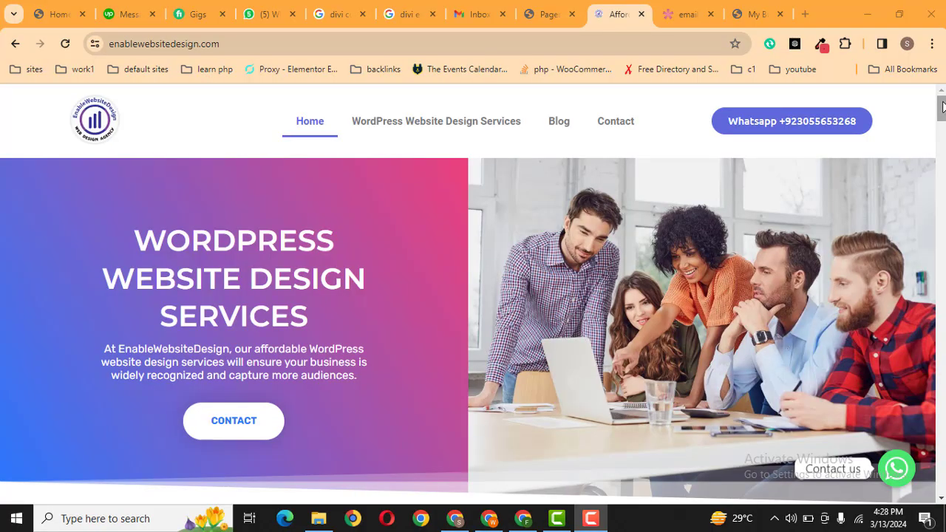
- Review the newsletter reference design, then return to the Divi site's Website Design Service page
{"action": "mouse_move", "coordinate": [942, 105]}
{"action": "left_mouse_down"}
{"action": "mouse_move", "coordinate": [942, 170]}
{"action": "mouse_move", "coordinate": [942, 59]}
{"action": "left_mouse_up"}
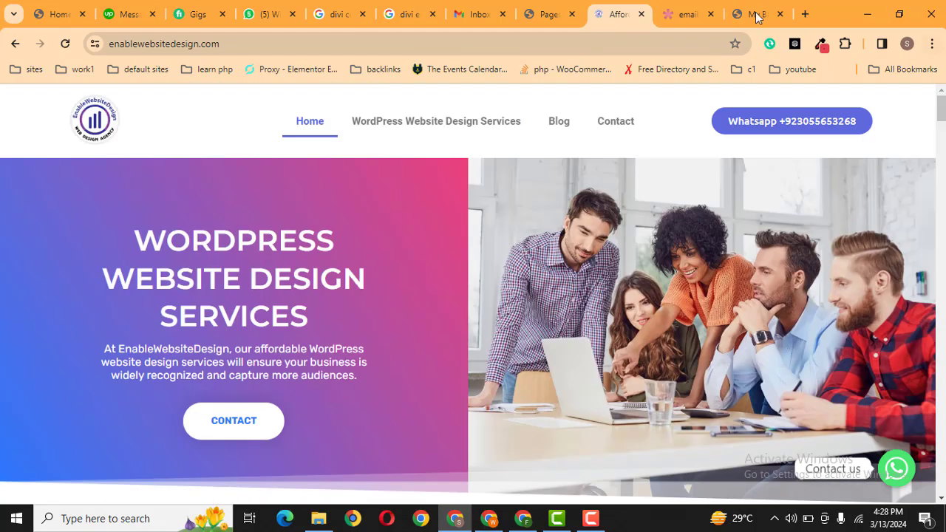
{"action": "left_click", "coordinate": [688, 8]}
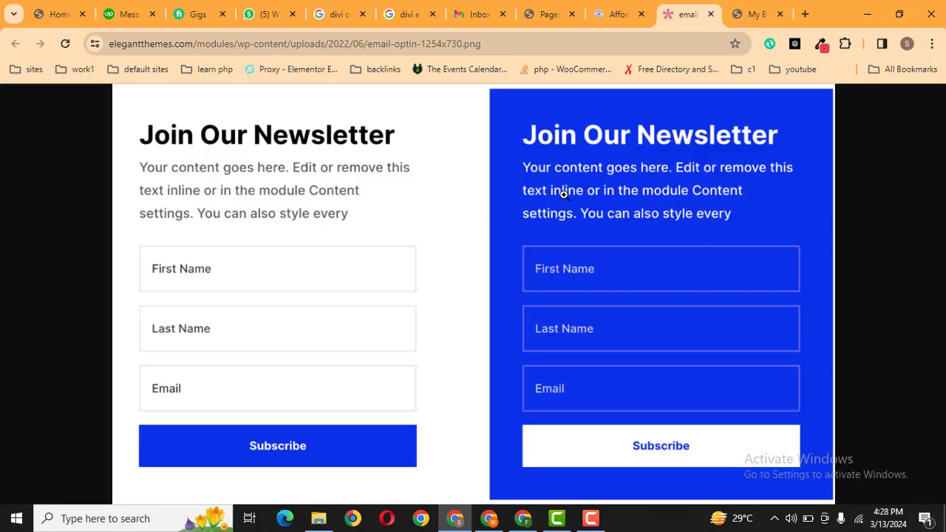
{"action": "left_click", "coordinate": [758, 14]}
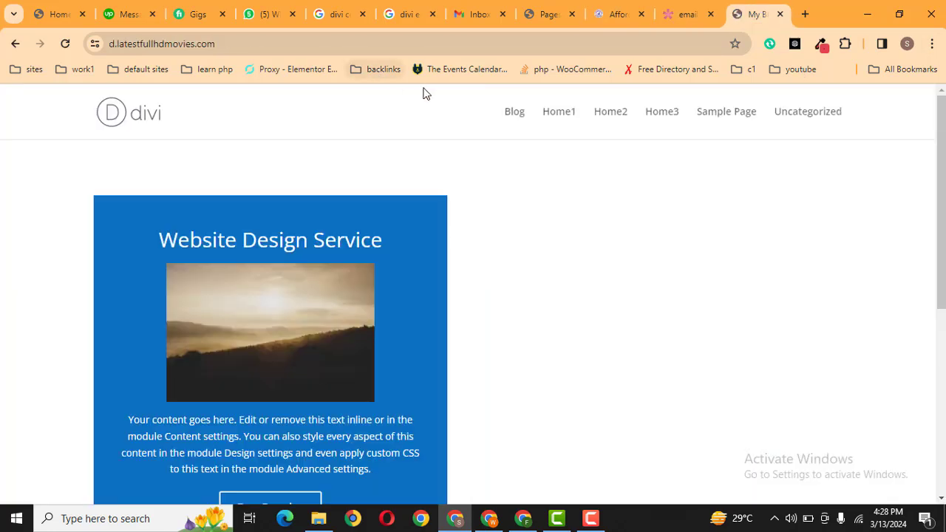
- Log into the WordPress dashboard by appending /wp-admin/ to the site address
{"action": "left_click", "coordinate": [343, 44]}
{"action": "left_click", "coordinate": [341, 44]}
{"action": "type", "text": "/wp-admin/"}
{"action": "key", "text": "Return"}
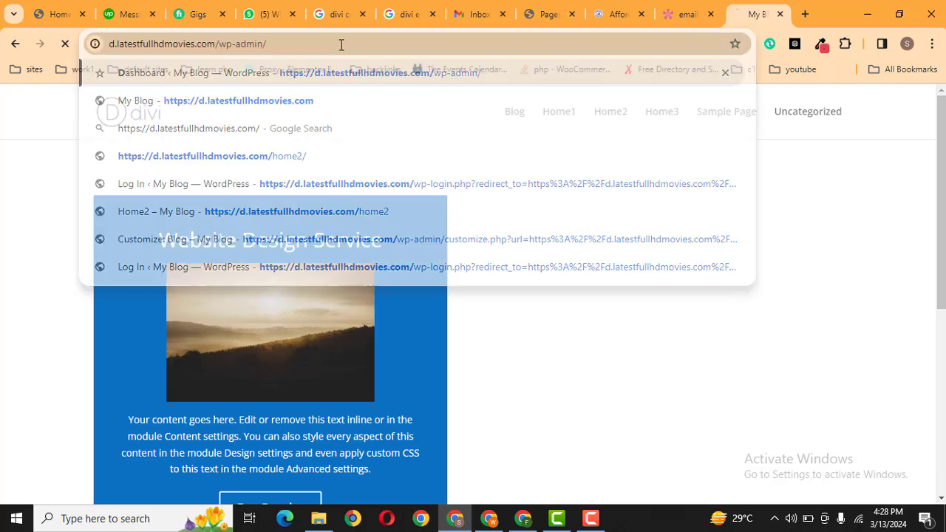
{"action": "left_click", "coordinate": [541, 348]}
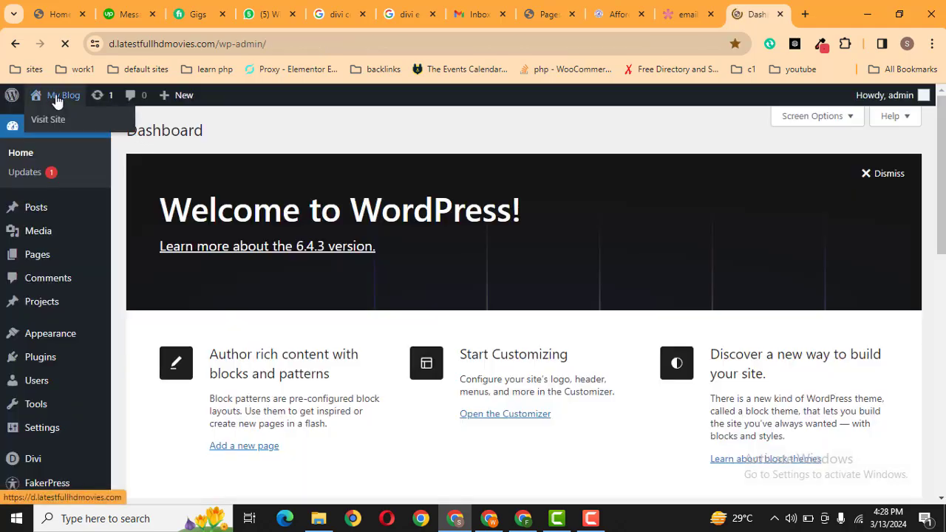
- Open the live site page in a new tab and launch it in the Visual Builder
{"action": "middle_click", "coordinate": [61, 97]}
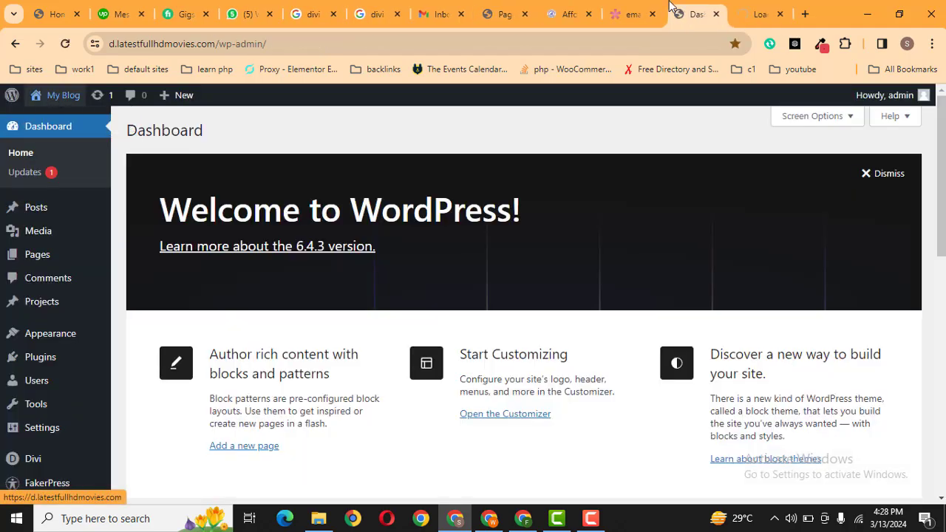
{"action": "left_click", "coordinate": [778, 7]}
{"action": "middle_click", "coordinate": [334, 100]}
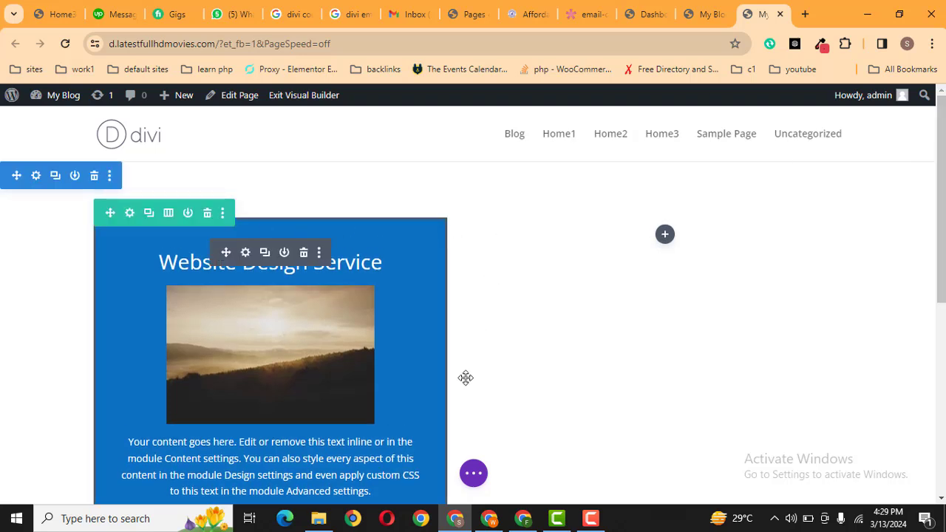
- Insert an Email Optin module into the empty right column, found by searching 'ema'
{"action": "scroll", "coordinate": [940, 379], "scroll_direction": "down", "scroll_amount": 2}
{"action": "scroll", "coordinate": [937, 378], "scroll_direction": "down", "scroll_amount": 1}
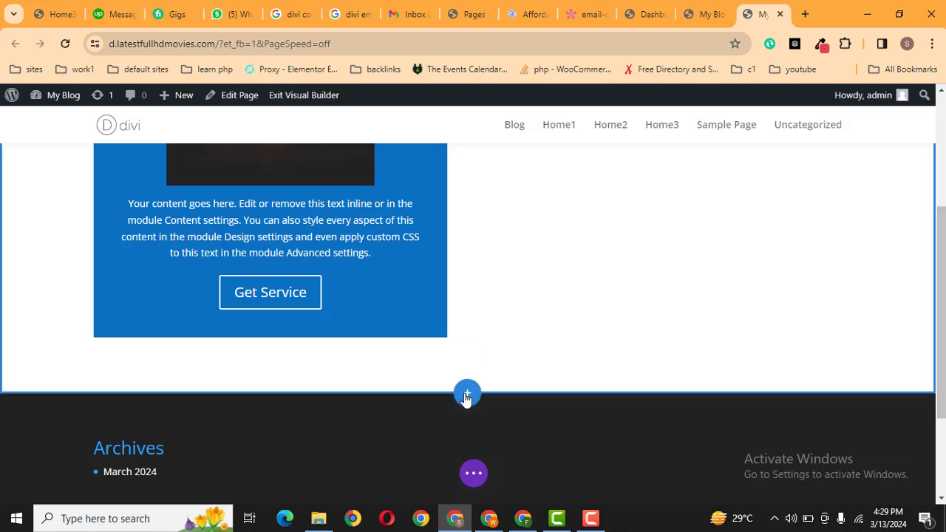
{"action": "scroll", "coordinate": [707, 235], "scroll_direction": "up", "scroll_amount": 3}
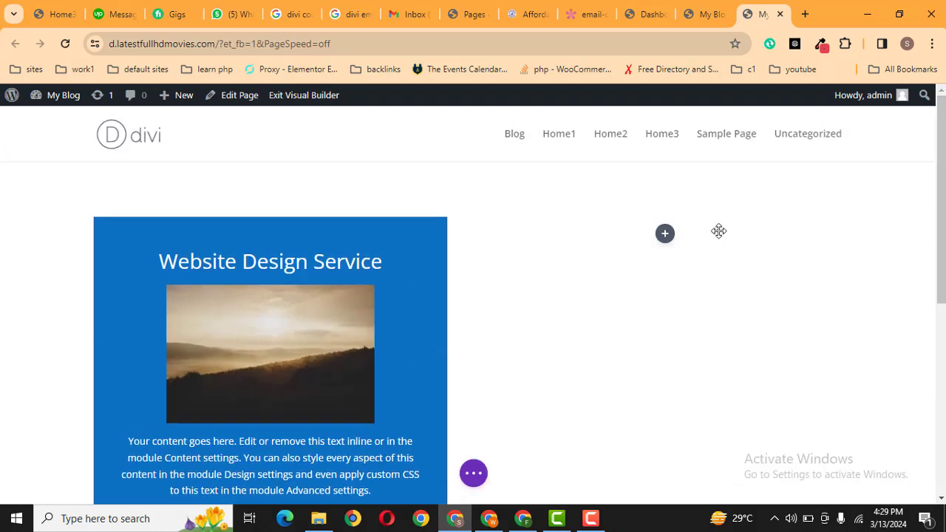
{"action": "left_click", "coordinate": [665, 235]}
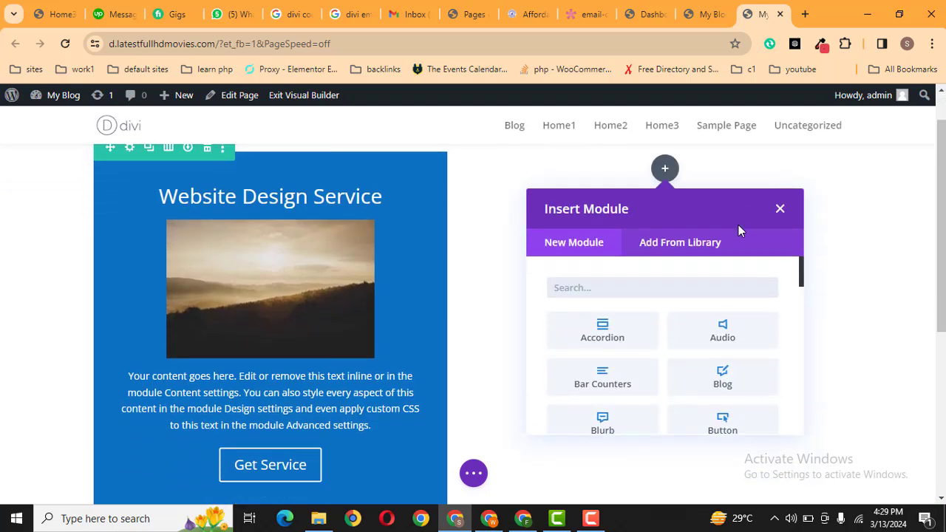
{"action": "type", "text": "ema"}
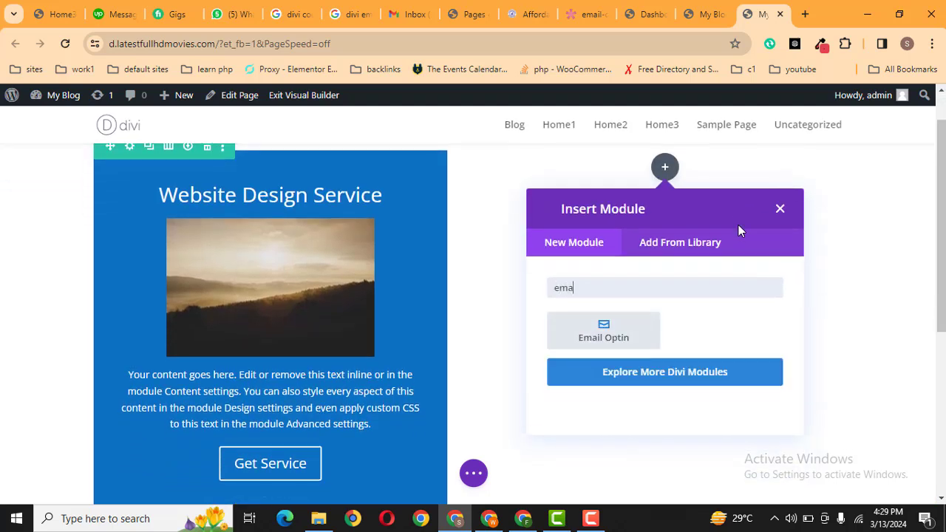
{"action": "left_click", "coordinate": [608, 332]}
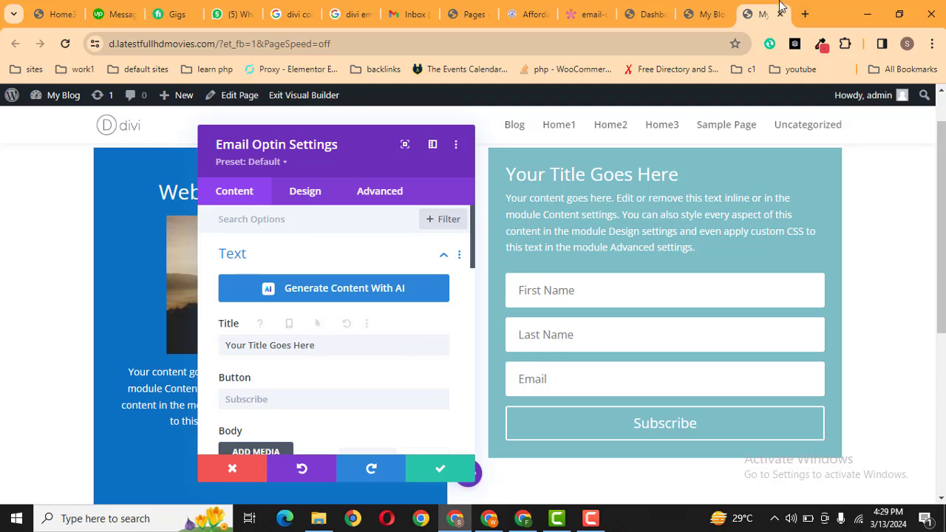
- Check the reference design's newsletter heading before editing the optin
{"action": "left_click", "coordinate": [708, 7]}
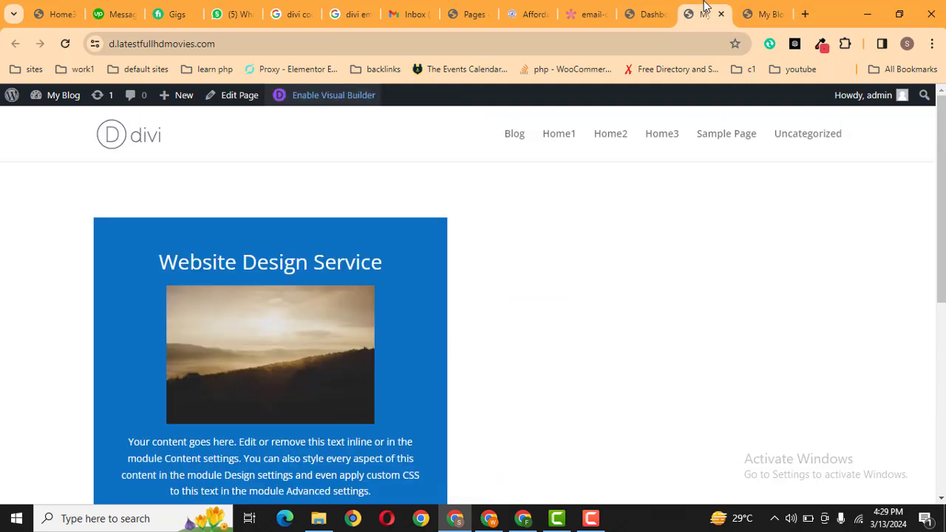
{"action": "left_click", "coordinate": [582, 9]}
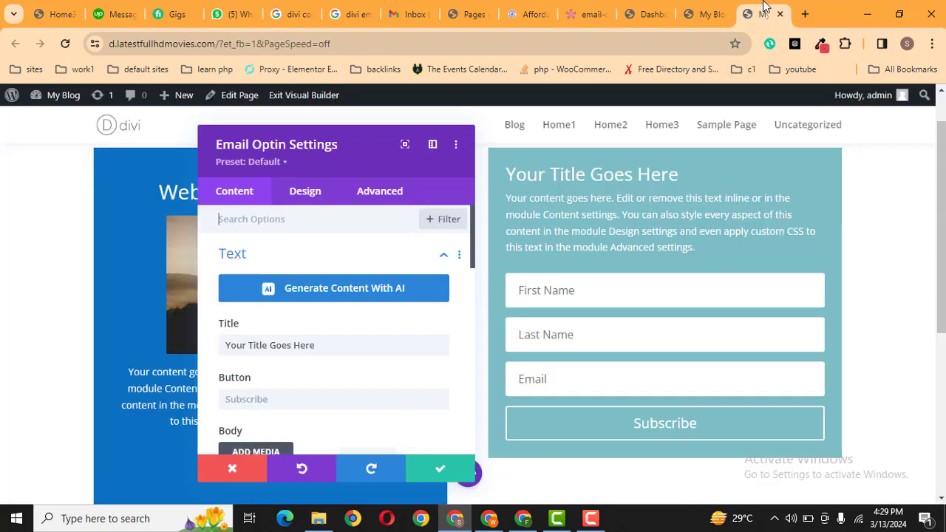
{"action": "left_click", "coordinate": [768, 13]}
- Replace the placeholder optin title with 'Join Our Newsletter' and compare it to the reference
{"action": "triple_click", "coordinate": [342, 344]}
{"action": "key", "text": "Caps_Lock"}
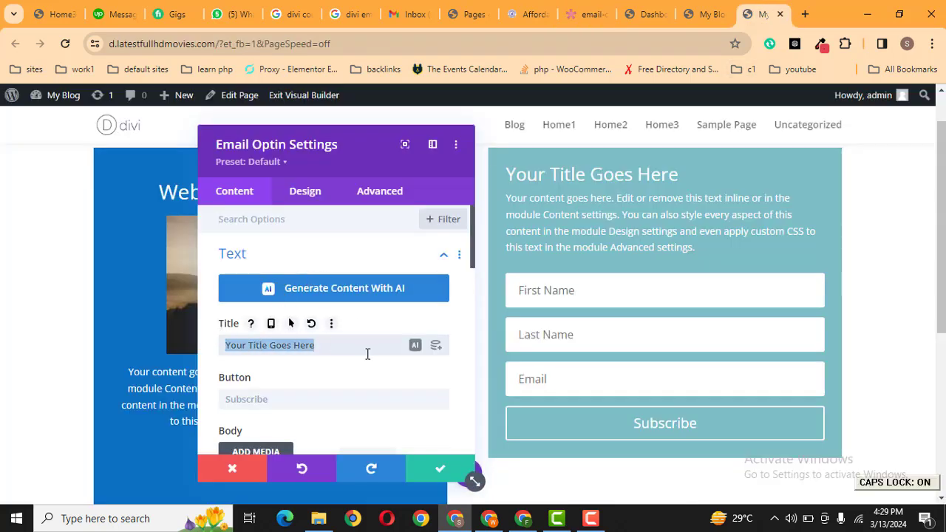
{"action": "key", "text": "Caps_Lock"}
{"action": "key", "text": "BackSpace"}
{"action": "type", "text": "poi"}
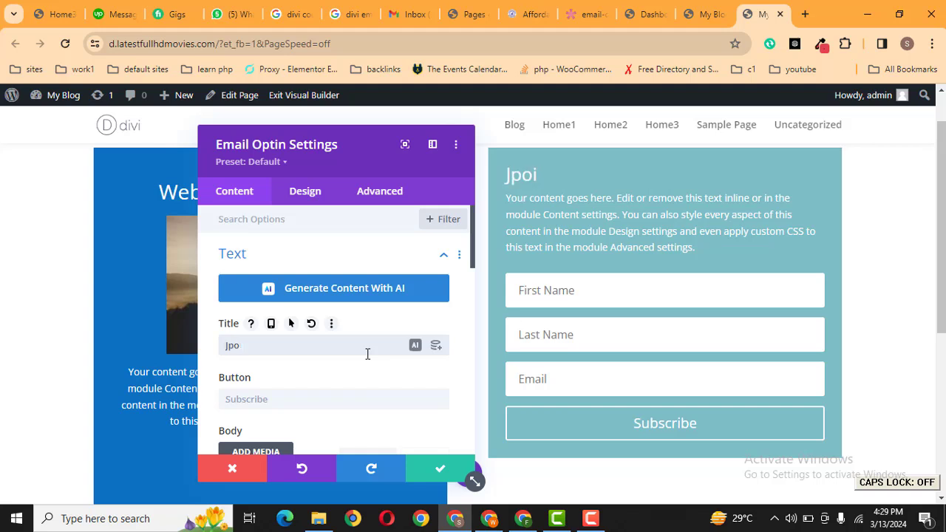
{"action": "type", "text": "oin Our Newsletter"}
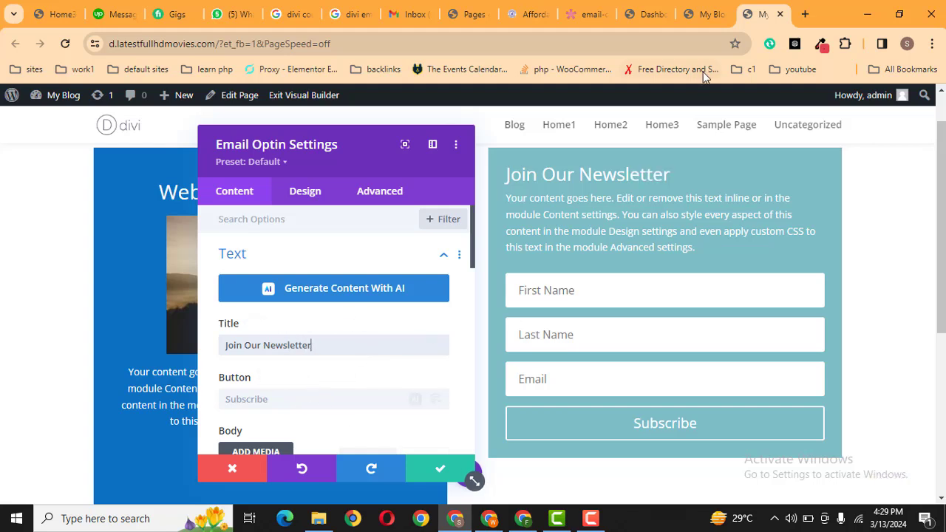
{"action": "left_click", "coordinate": [581, 7]}
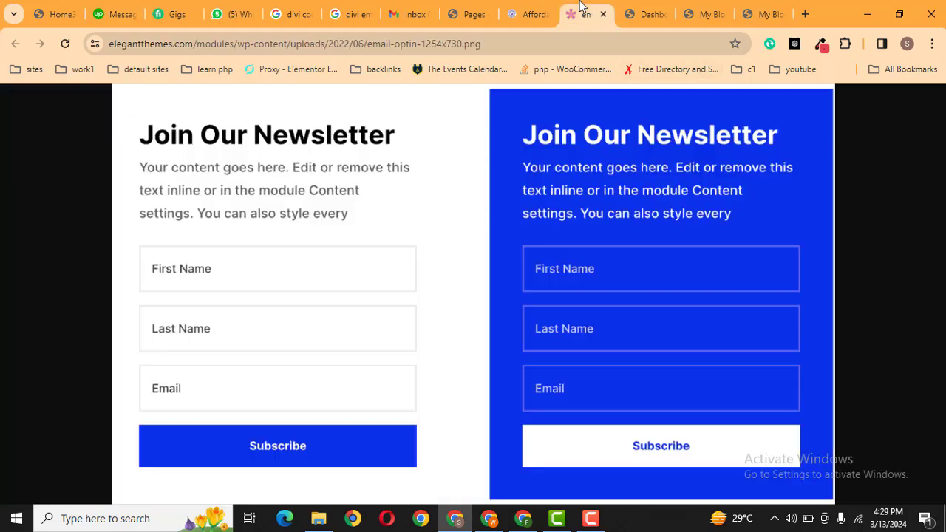
{"action": "left_click", "coordinate": [761, 14]}
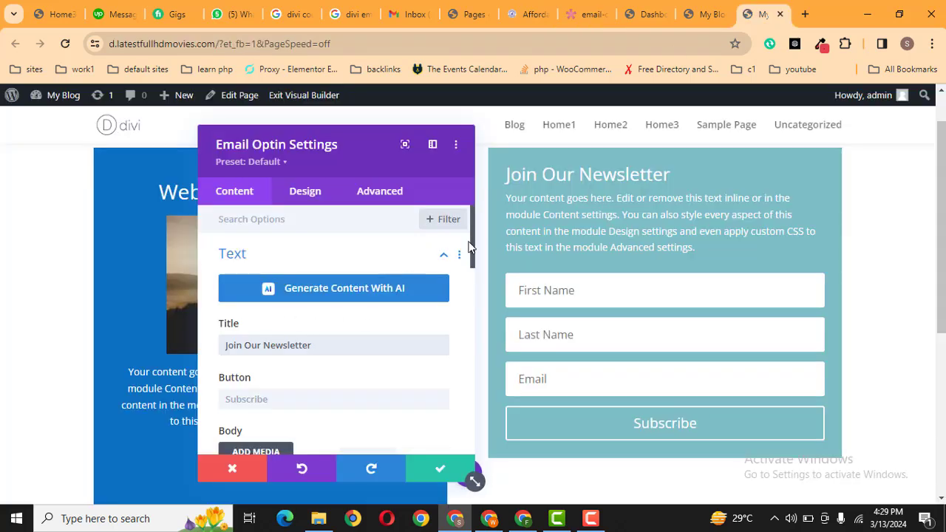
- Scroll the optin settings past the Body and Footer text to reach the Fields section
{"action": "left_click_drag", "start_coordinate": [471, 244], "coordinate": [477, 303]}
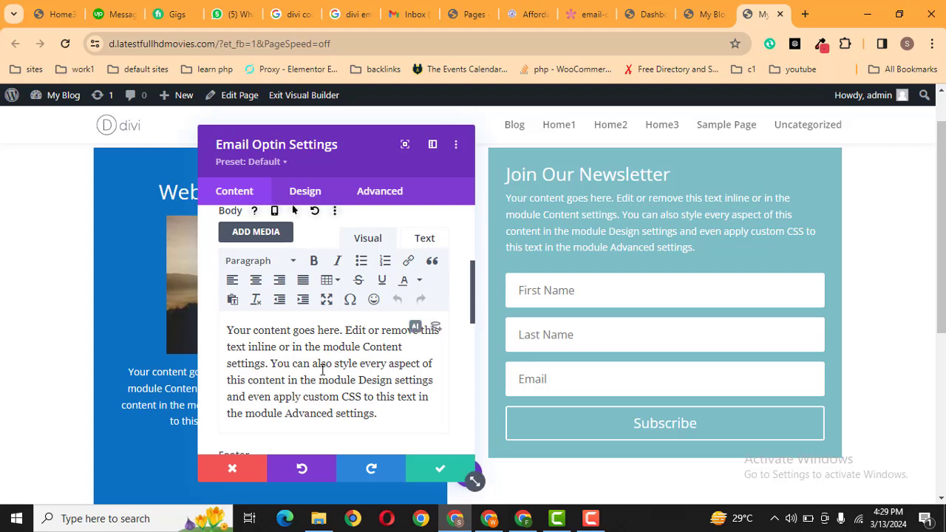
{"action": "left_click_drag", "start_coordinate": [322, 369], "coordinate": [231, 341]}
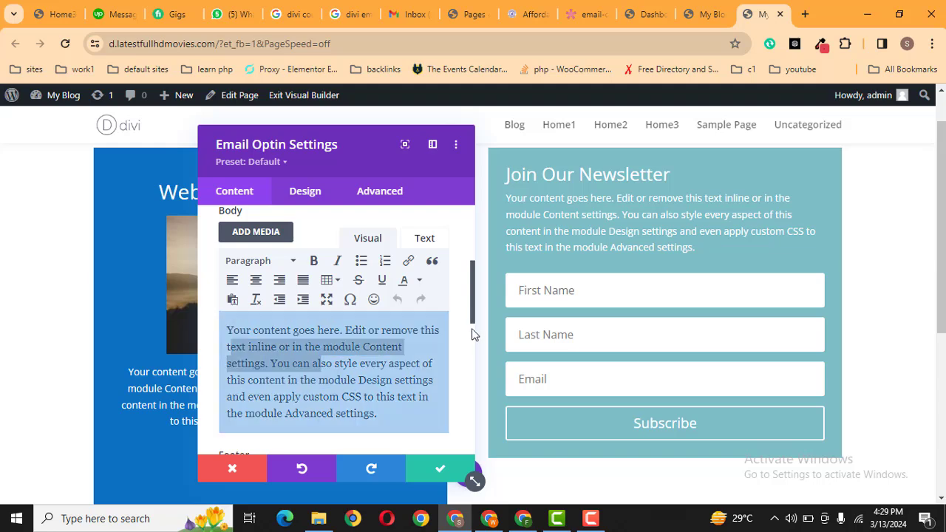
{"action": "scroll", "coordinate": [473, 331], "scroll_direction": "down", "scroll_amount": 3}
{"action": "scroll", "coordinate": [473, 334], "scroll_direction": "down", "scroll_amount": 2}
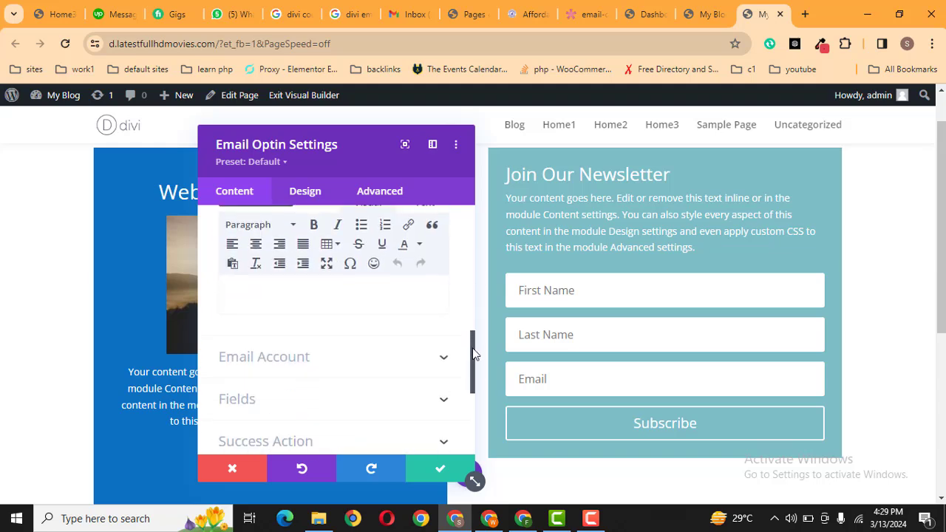
{"action": "scroll", "coordinate": [473, 347], "scroll_direction": "up", "scroll_amount": 3}
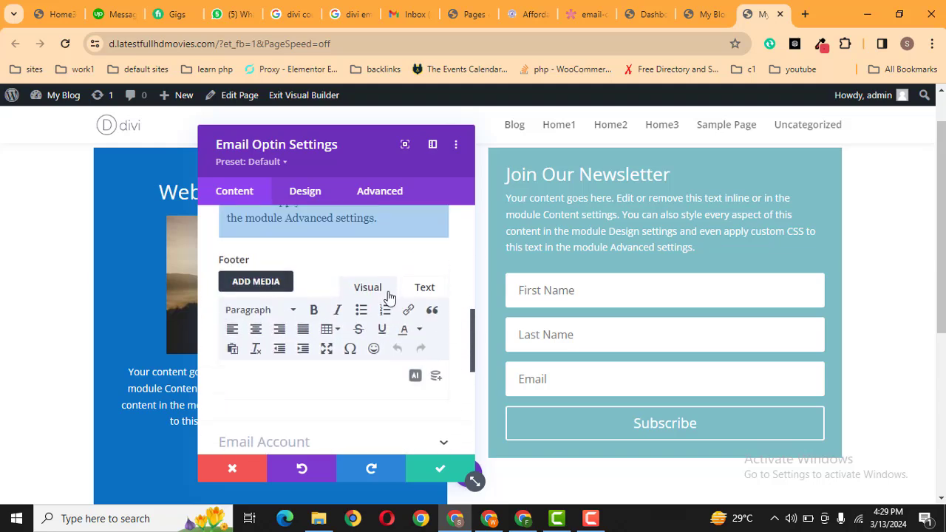
{"action": "left_click", "coordinate": [294, 387]}
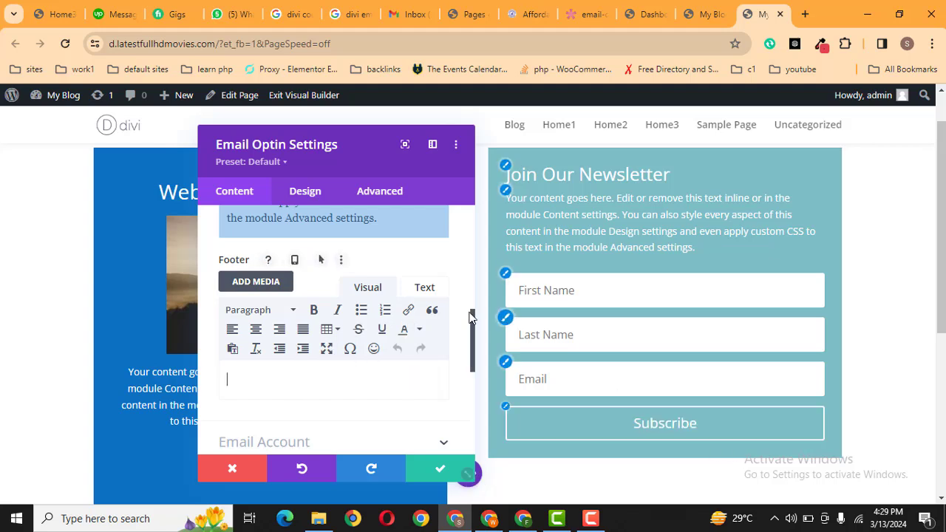
{"action": "scroll", "coordinate": [473, 347], "scroll_direction": "down", "scroll_amount": 4}
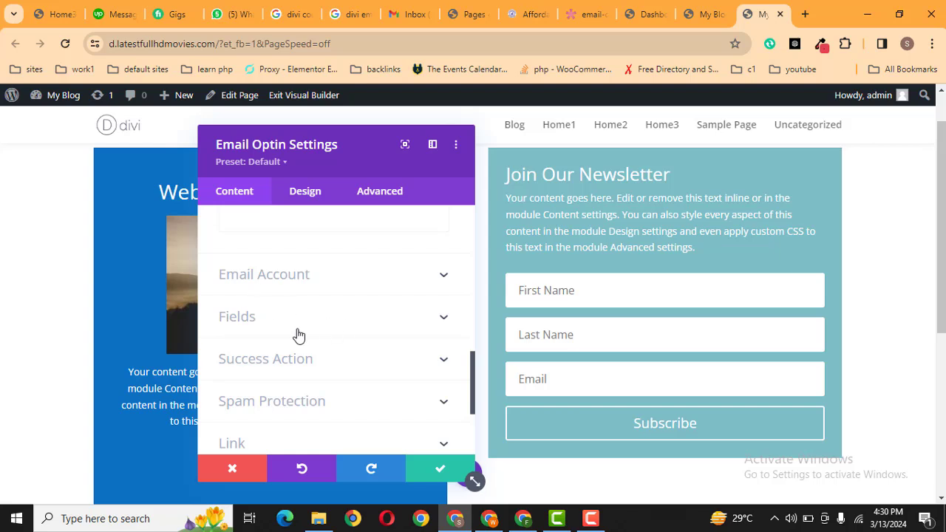
{"action": "left_click", "coordinate": [330, 323]}
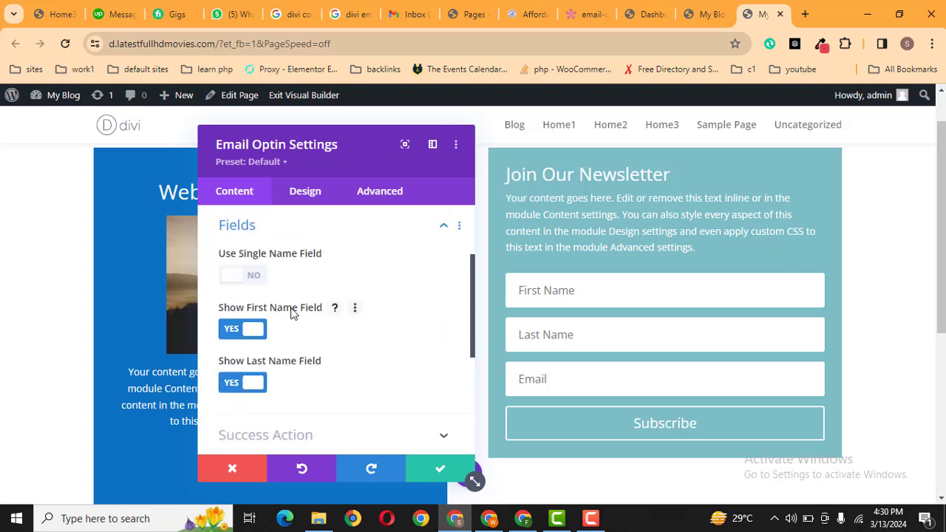
{"action": "mouse_move", "coordinate": [270, 266]}
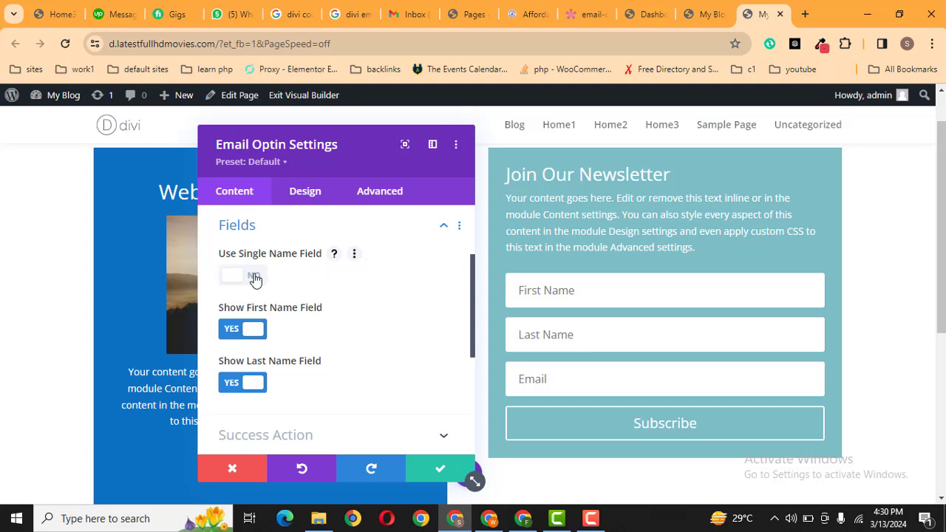
{"action": "left_click", "coordinate": [253, 276]}
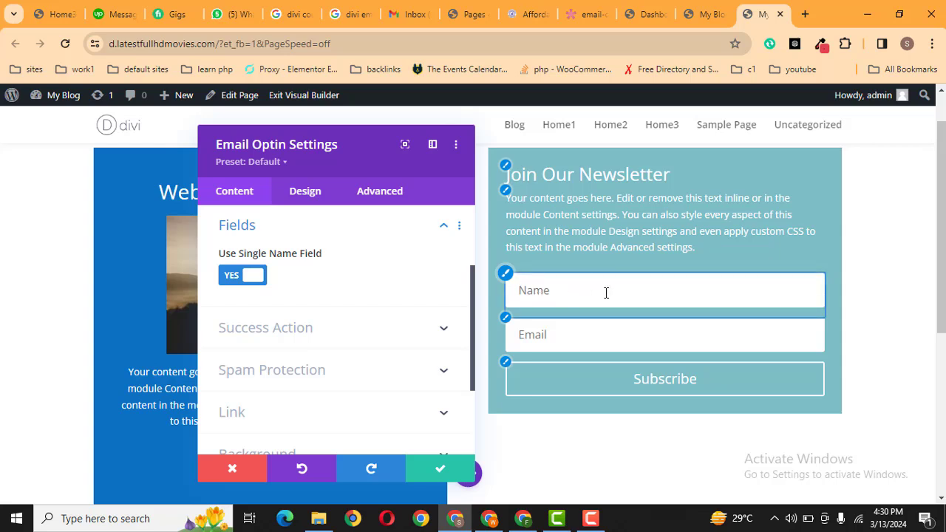
{"action": "left_click", "coordinate": [253, 287]}
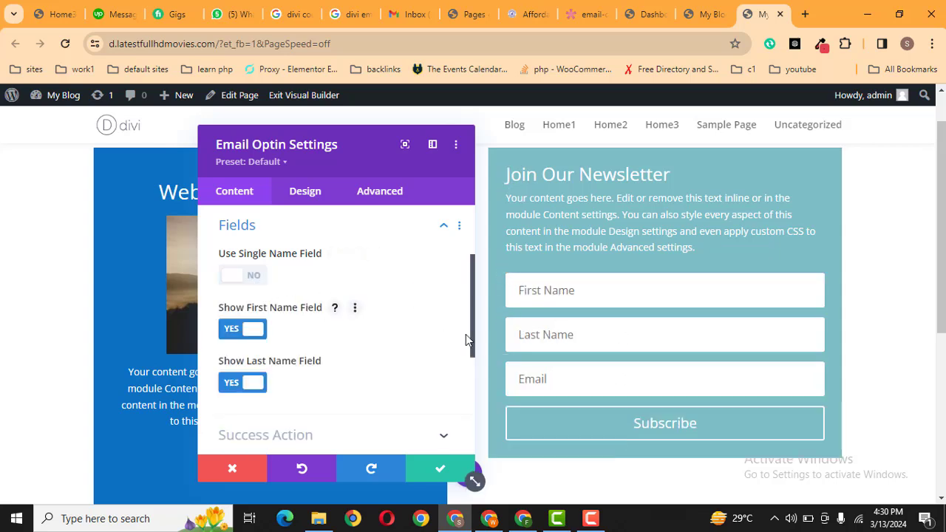
- Set the optin's email service provider to MailChimp under Email Account
{"action": "left_click_drag", "start_coordinate": [474, 341], "coordinate": [469, 297]}
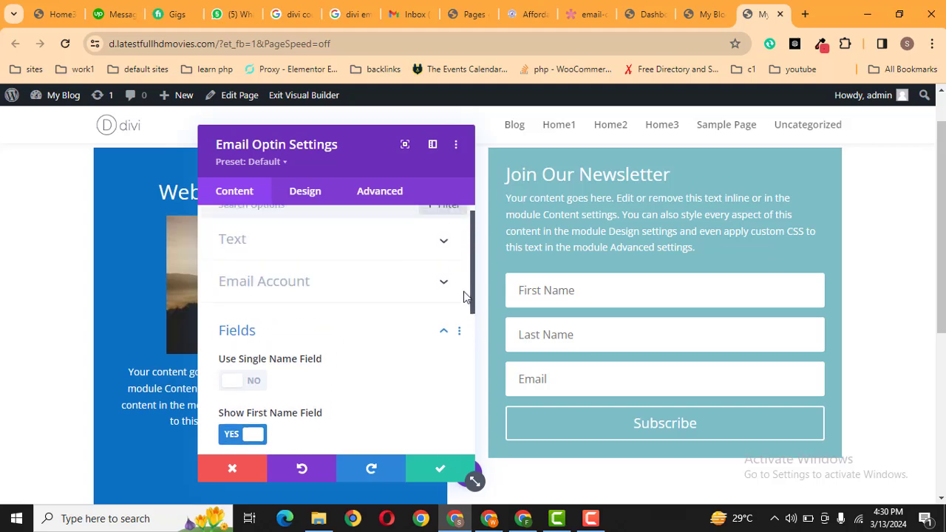
{"action": "left_click", "coordinate": [303, 286]}
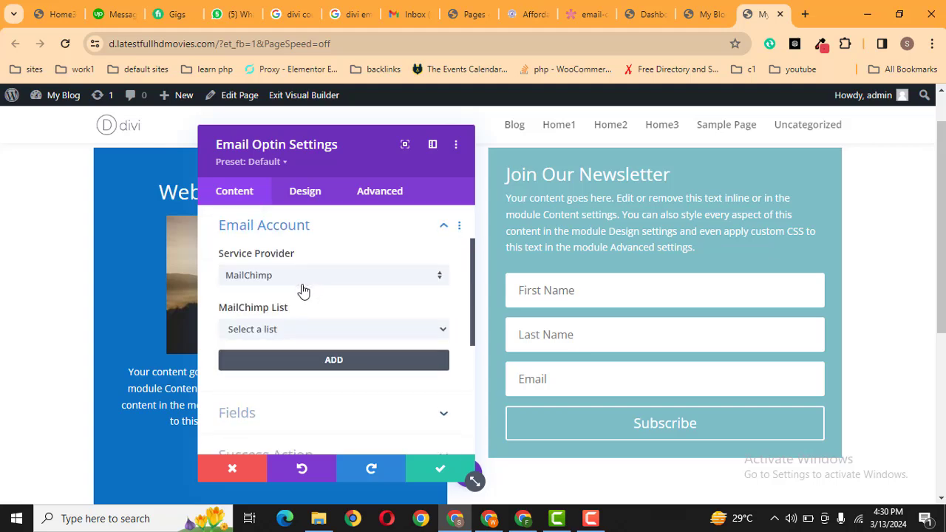
{"action": "left_click", "coordinate": [341, 275]}
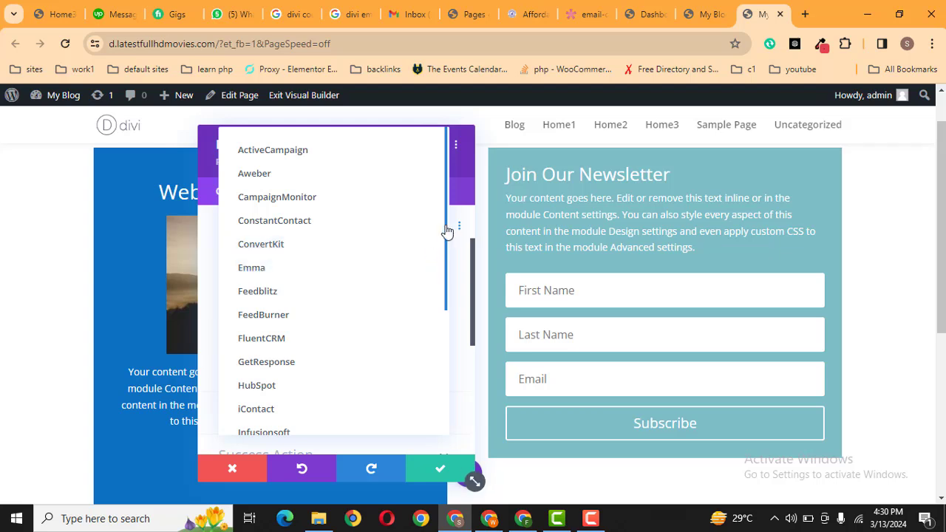
{"action": "mouse_move", "coordinate": [447, 232]}
{"action": "left_mouse_down"}
{"action": "mouse_move", "coordinate": [443, 369]}
{"action": "mouse_move", "coordinate": [441, 222]}
{"action": "mouse_move", "coordinate": [445, 327]}
{"action": "left_mouse_up"}
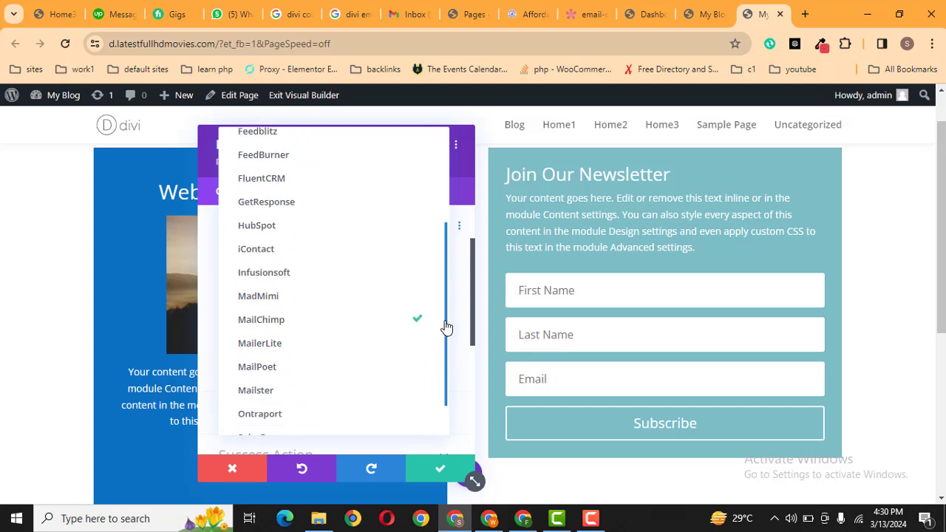
{"action": "left_click", "coordinate": [342, 319]}
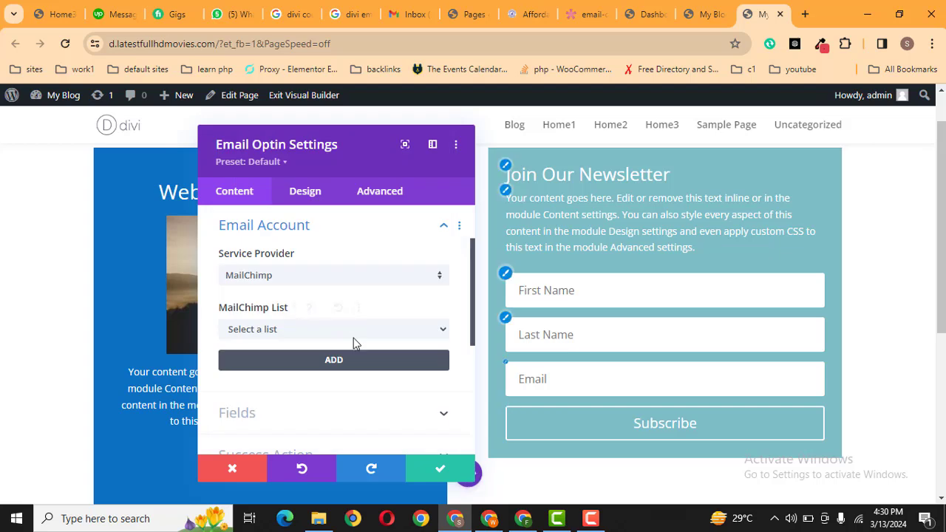
- Find the MailChimp list empty and start adding a new MailChimp account
{"action": "left_click", "coordinate": [317, 329]}
{"action": "left_click", "coordinate": [317, 330]}
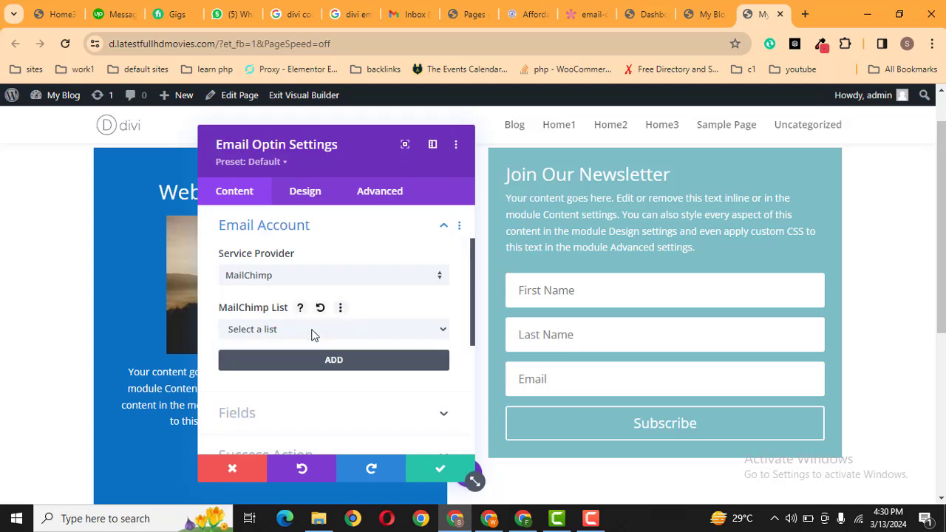
{"action": "left_click", "coordinate": [363, 362]}
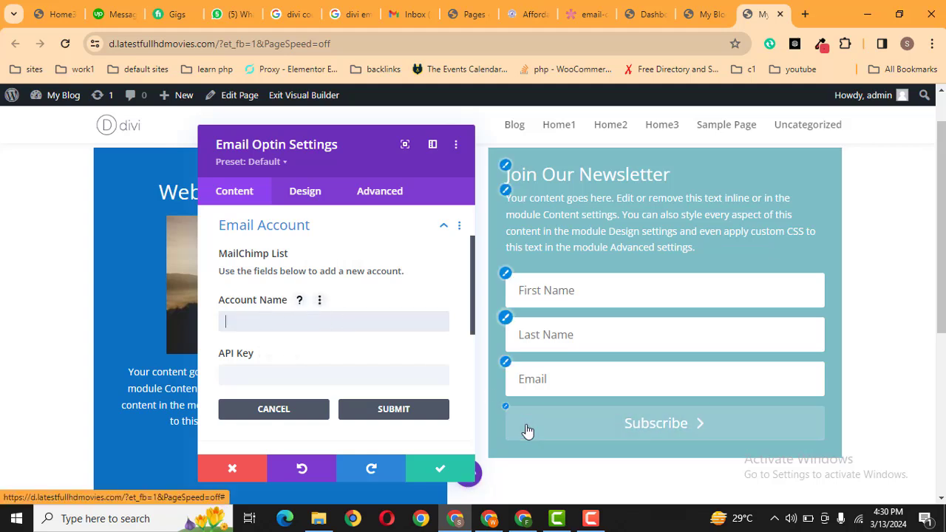
- Switch to the Mailchimp window and dismiss the upgrade offer
{"action": "left_click", "coordinate": [524, 518]}
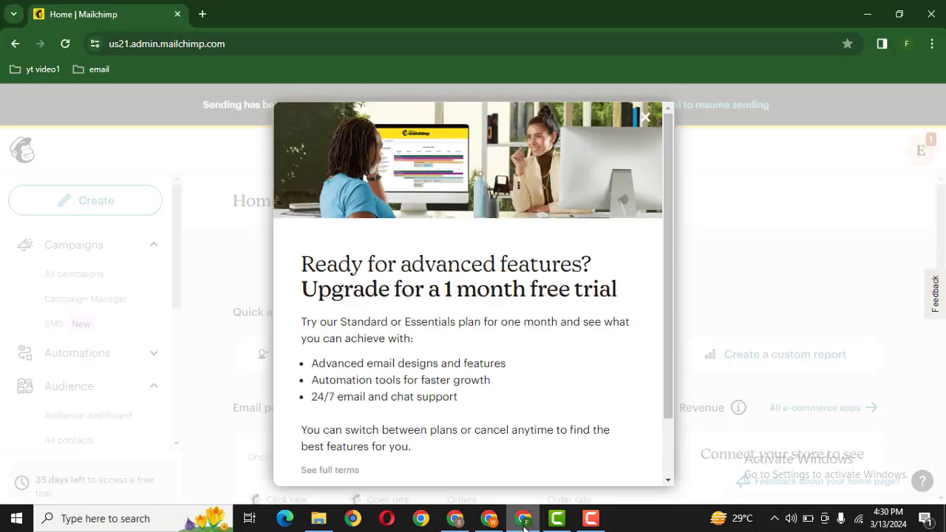
{"action": "left_click", "coordinate": [645, 116]}
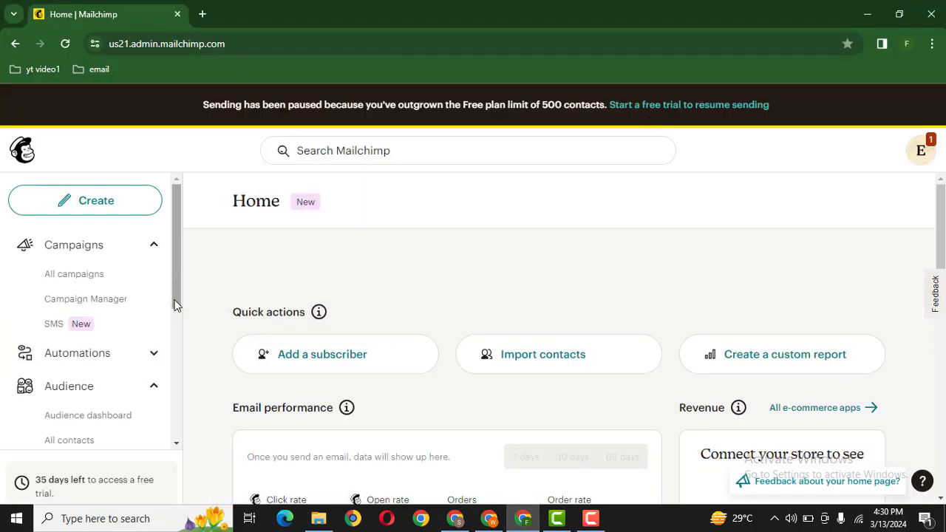
{"action": "left_click_drag", "start_coordinate": [177, 297], "coordinate": [183, 426]}
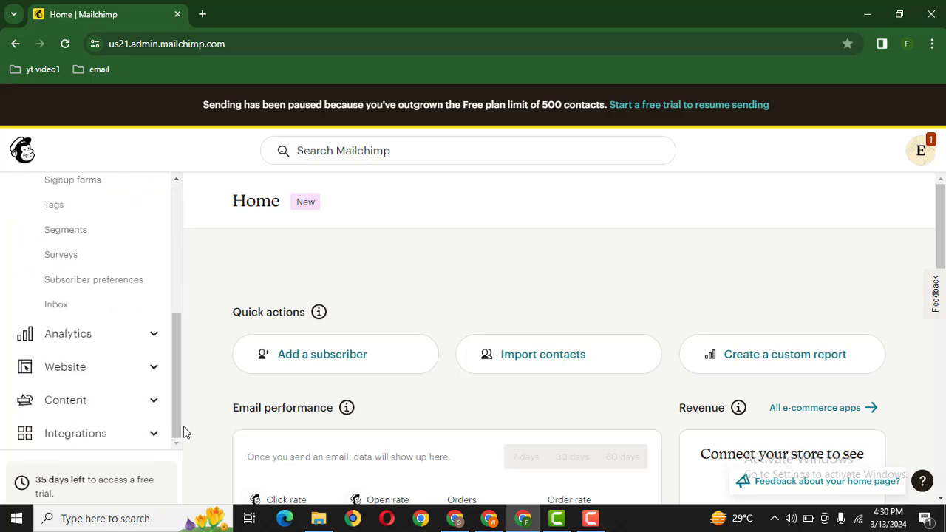
{"action": "left_click_drag", "start_coordinate": [177, 362], "coordinate": [186, 194]}
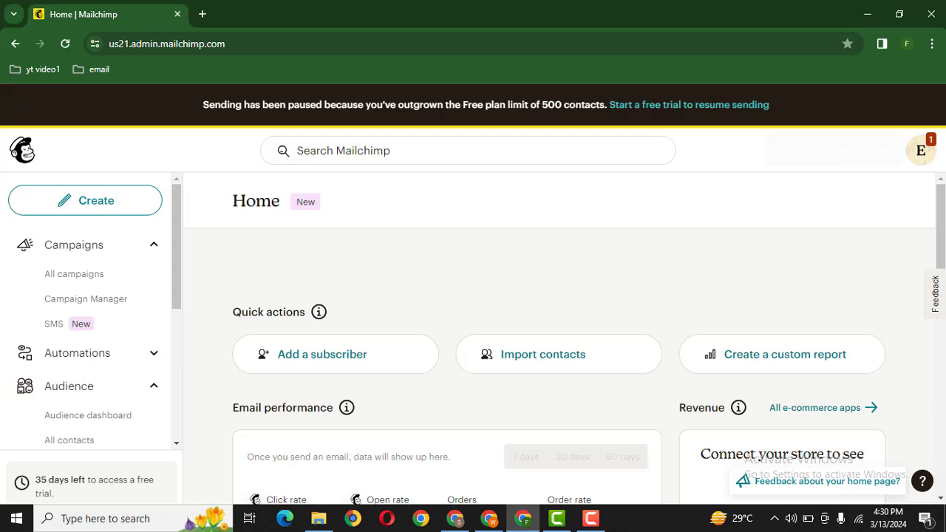
- Navigate to Account & billing > Extras > API keys in Mailchimp
{"action": "left_click", "coordinate": [920, 150]}
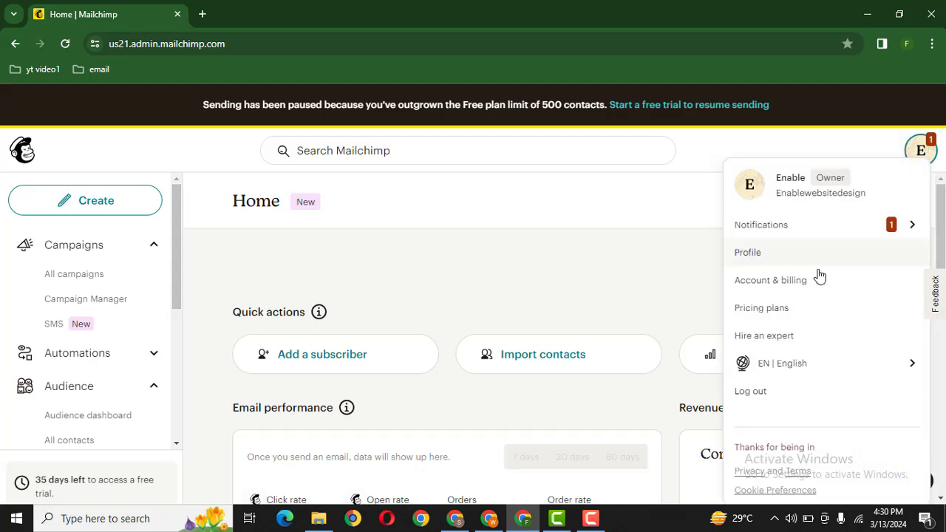
{"action": "left_click", "coordinate": [777, 288]}
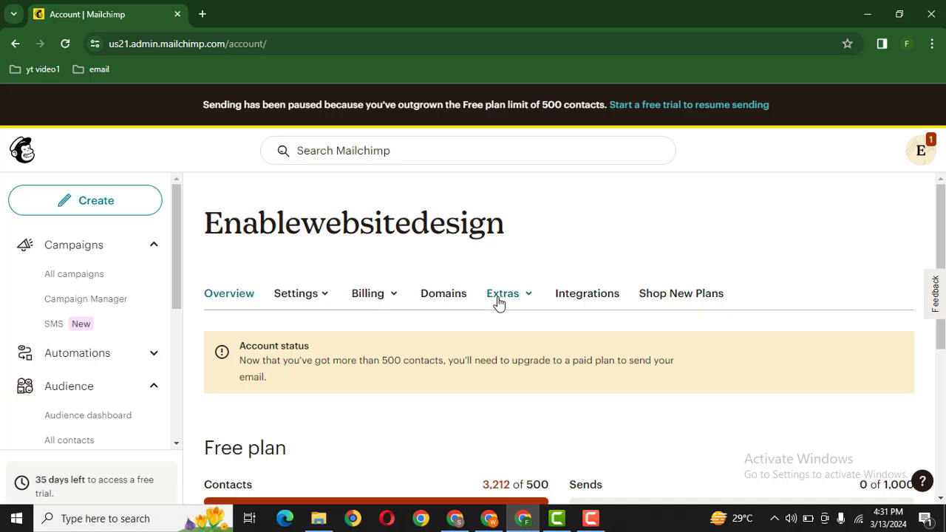
{"action": "left_click", "coordinate": [499, 295]}
{"action": "left_click", "coordinate": [523, 363]}
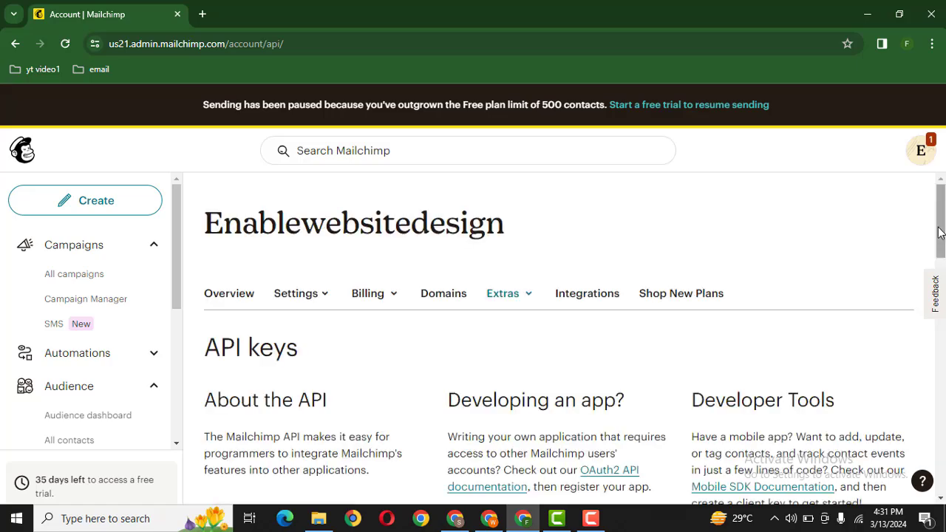
{"action": "left_click_drag", "start_coordinate": [943, 216], "coordinate": [943, 349]}
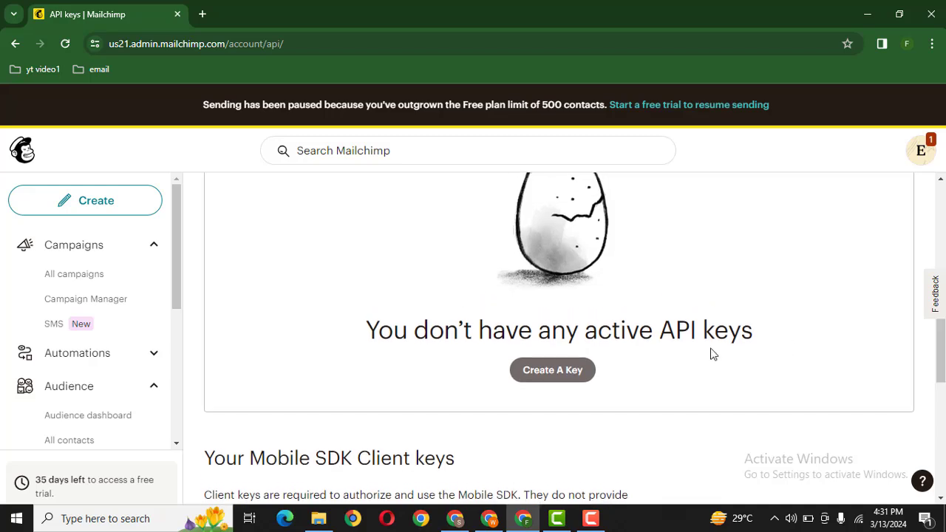
- Generate a Mailchimp API key named enablewebsitedesign and copy it to the clipboard
{"action": "left_click", "coordinate": [570, 372]}
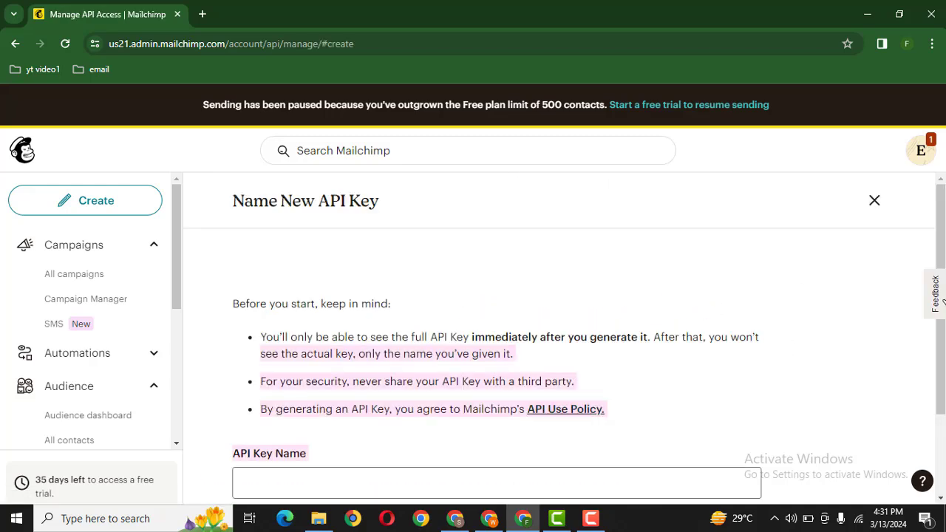
{"action": "scroll", "coordinate": [935, 288], "scroll_direction": "down", "scroll_amount": 1}
{"action": "left_click", "coordinate": [261, 404]}
{"action": "type", "text": "enablewebsitedesign"}
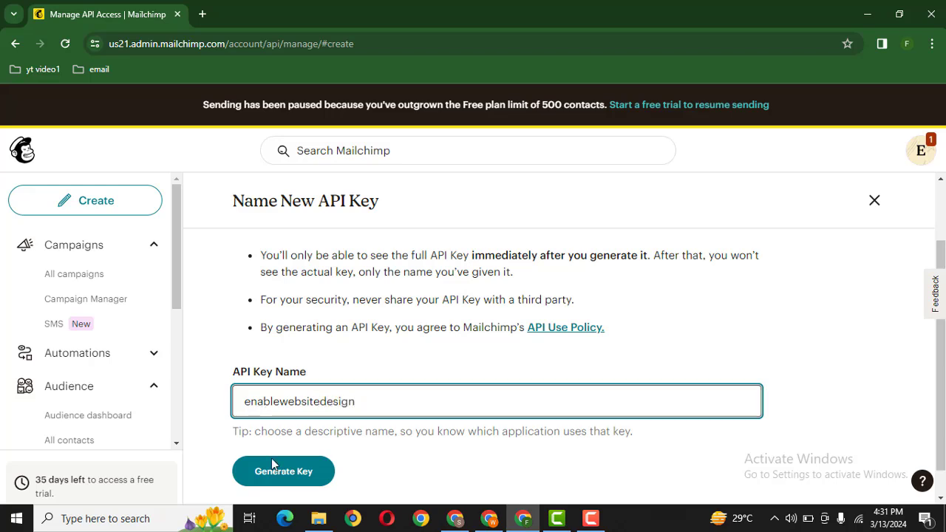
{"action": "left_click", "coordinate": [270, 473]}
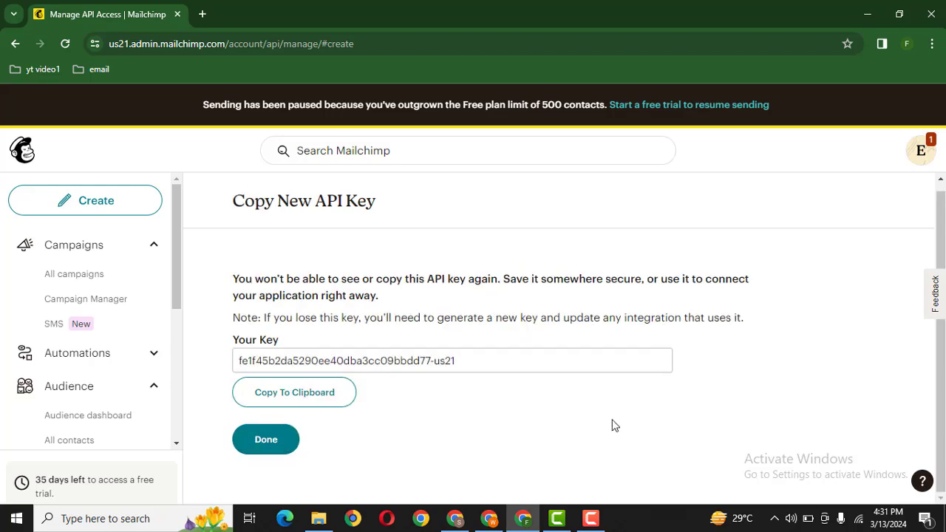
{"action": "left_click", "coordinate": [281, 391]}
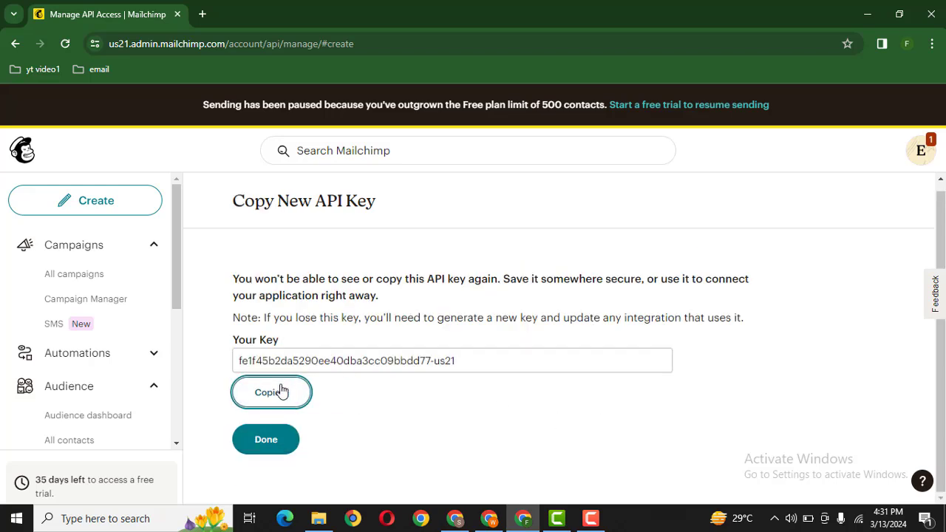
{"action": "left_click", "coordinate": [454, 518]}
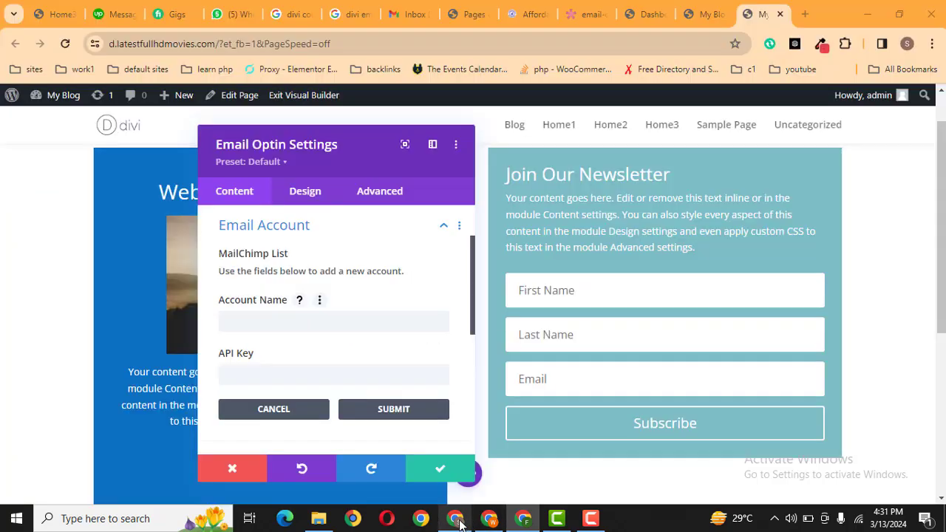
- Add the MailChimp account 'enablewebsitedesign' using the pasted API key
{"action": "left_click", "coordinate": [302, 376]}
{"action": "key", "text": "ctrl+v"}
{"action": "left_click", "coordinate": [268, 319]}
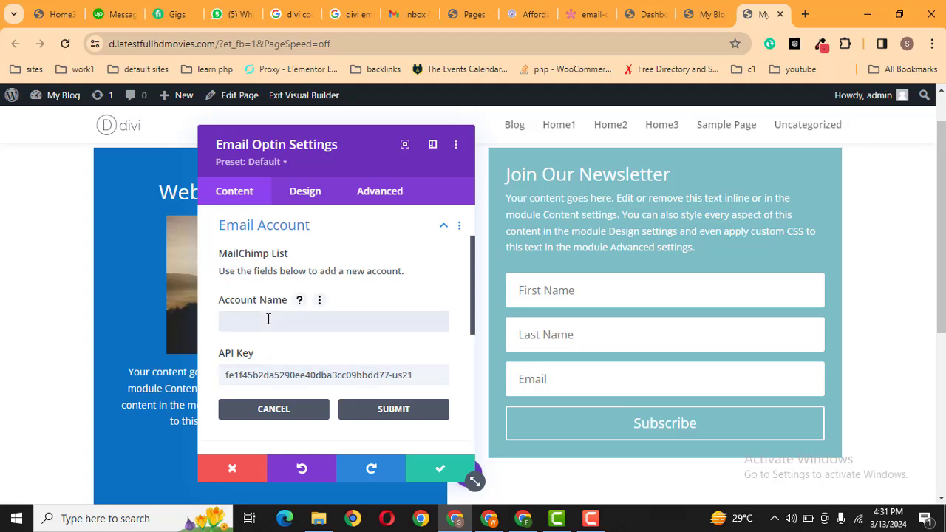
{"action": "type", "text": "enableweb"}
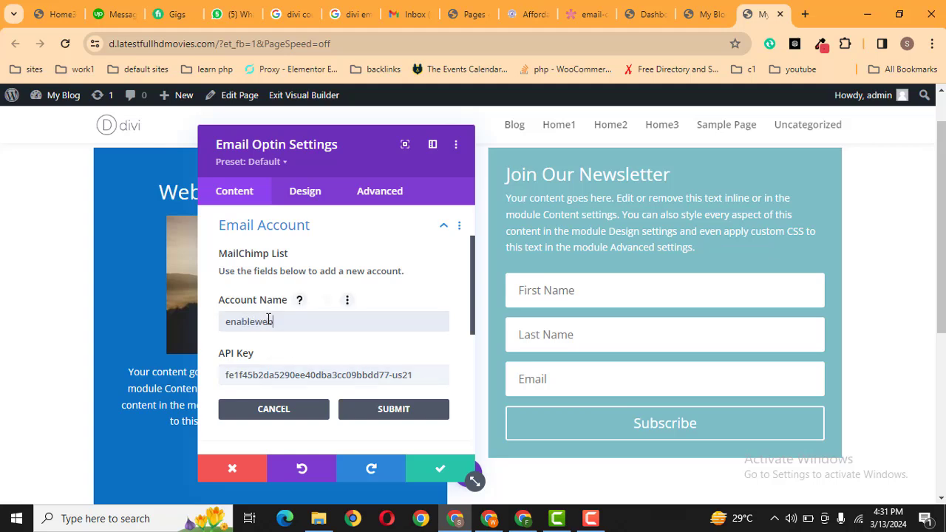
{"action": "type", "text": "sitedesign"}
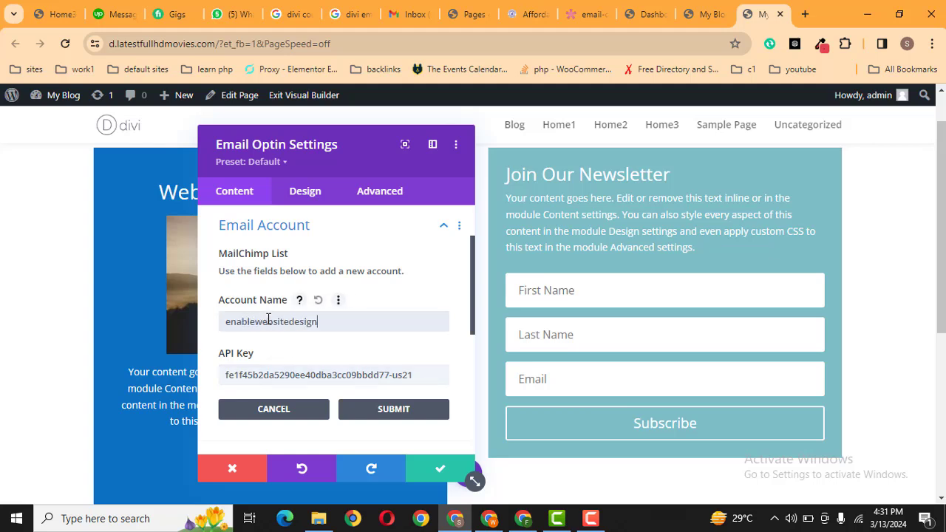
{"action": "left_click", "coordinate": [414, 412]}
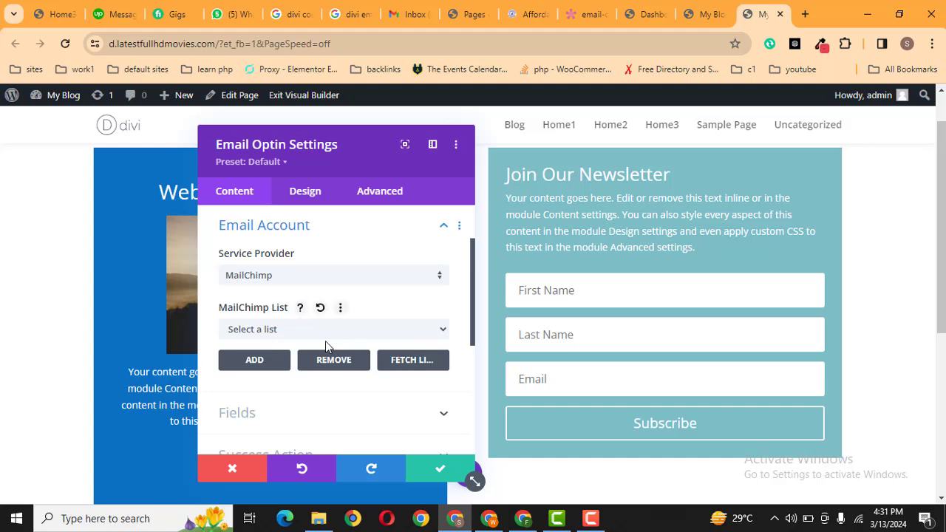
- Select the Enablewebsitedesign list for the optin and refetch the account's lists
{"action": "left_click", "coordinate": [310, 336]}
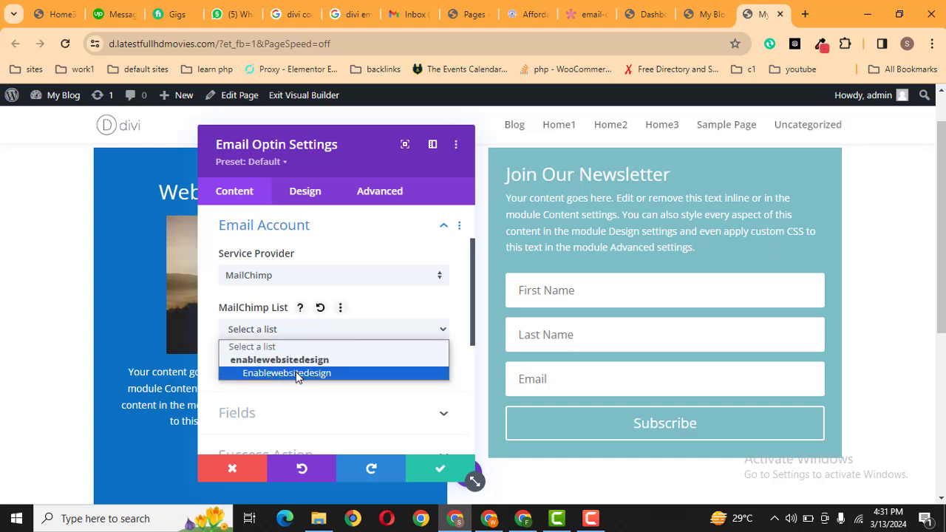
{"action": "left_click", "coordinate": [297, 375]}
{"action": "left_click", "coordinate": [396, 362]}
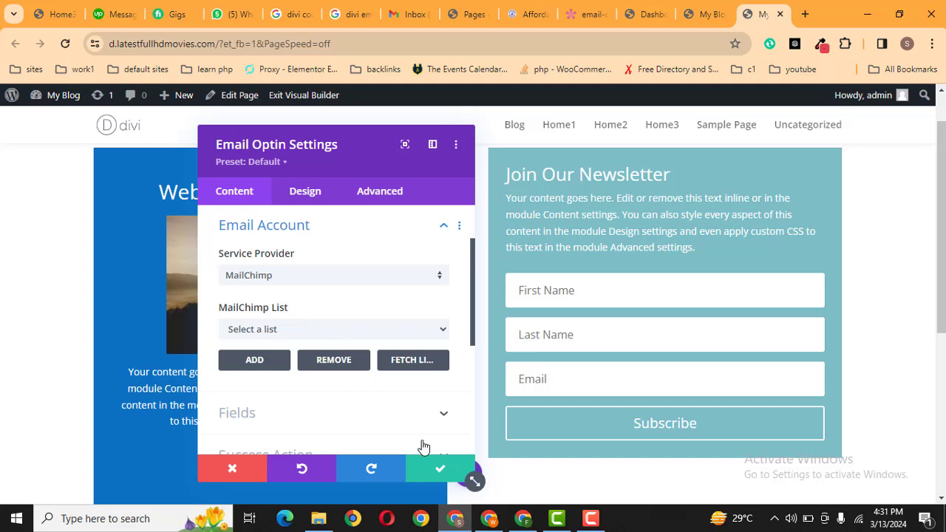
{"action": "left_click_drag", "start_coordinate": [473, 342], "coordinate": [468, 400]}
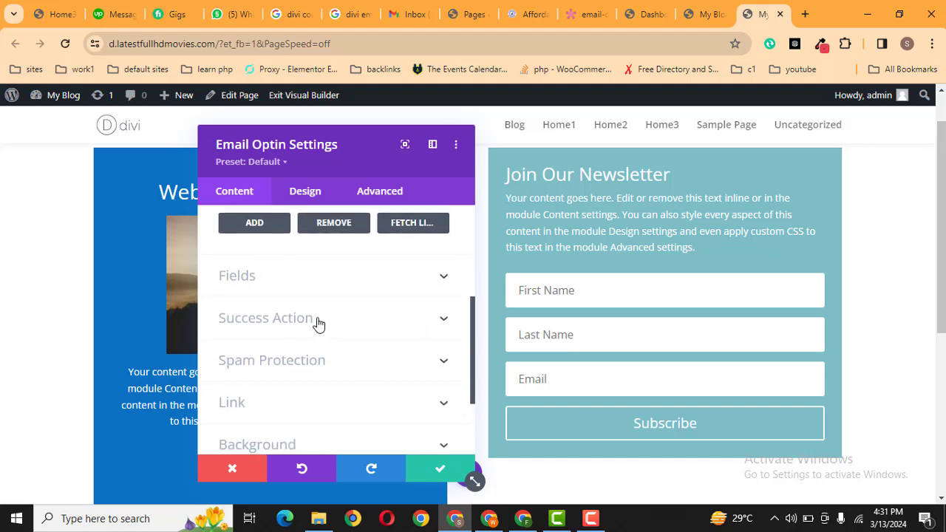
- Set the Success Action message to 'Thank you for subscription' and view Spam Protection settings
{"action": "left_click", "coordinate": [318, 323]}
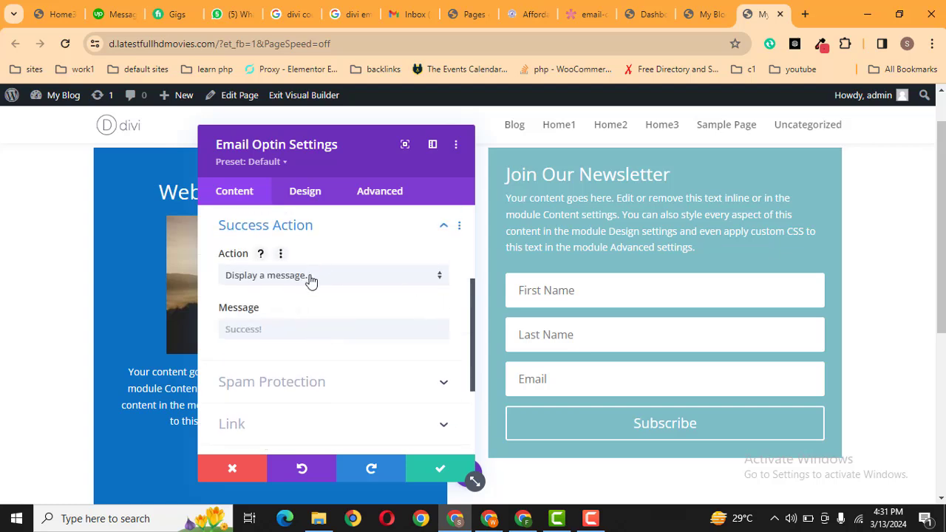
{"action": "mouse_move", "coordinate": [311, 329]}
{"action": "left_click", "coordinate": [275, 328]}
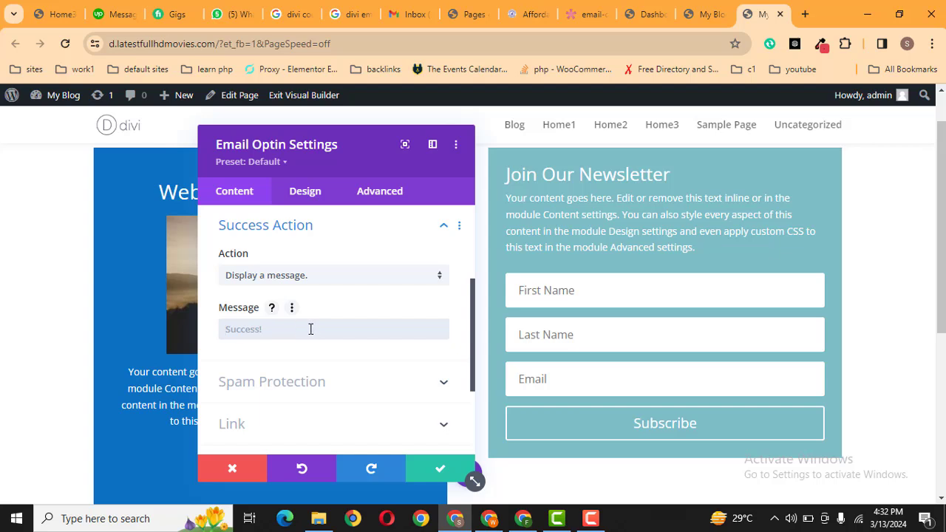
{"action": "type", "text": "Thank you for subs"}
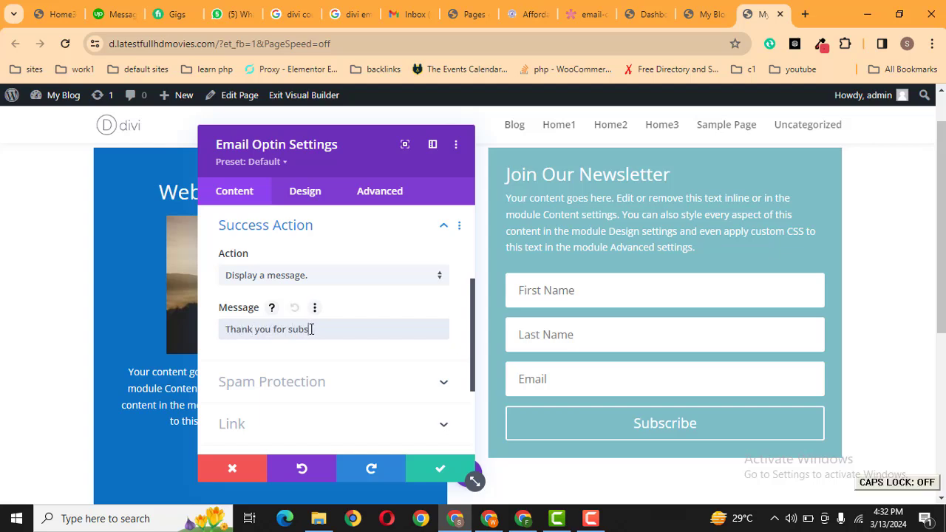
{"action": "type", "text": "cription"}
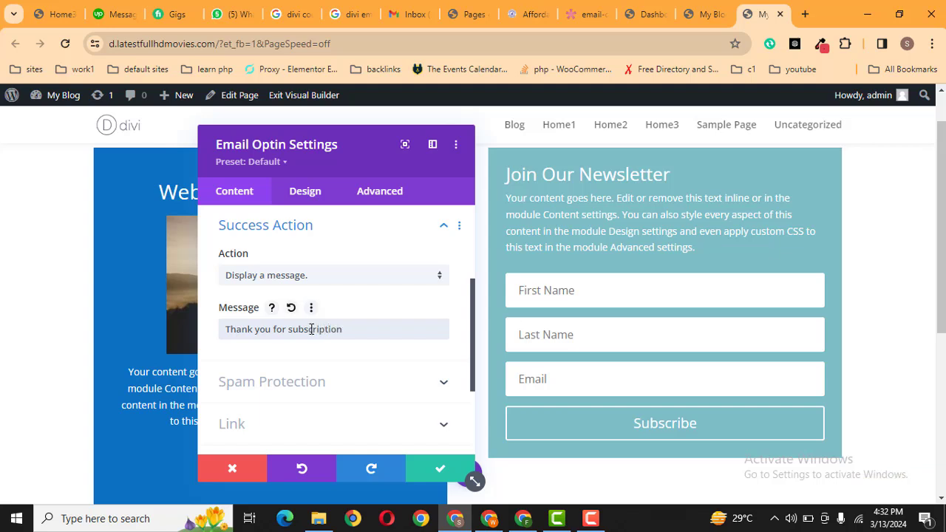
{"action": "left_click", "coordinate": [299, 387]}
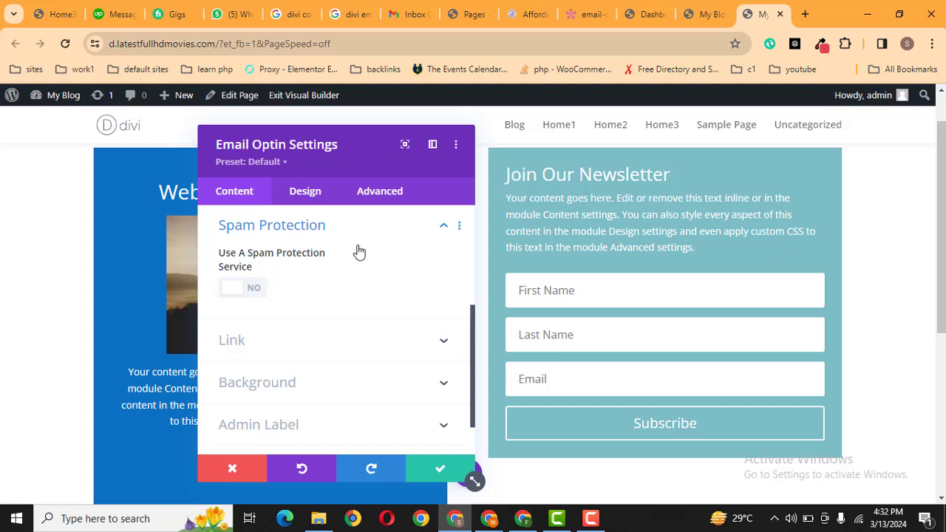
- On the optin's Design tab, review the Layout options without changing them
{"action": "left_click", "coordinate": [295, 190]}
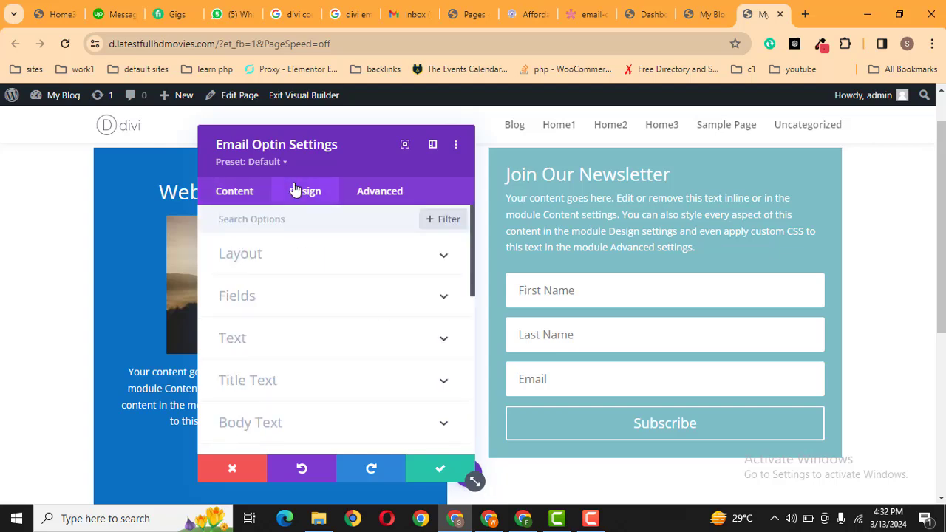
{"action": "left_click", "coordinate": [351, 263]}
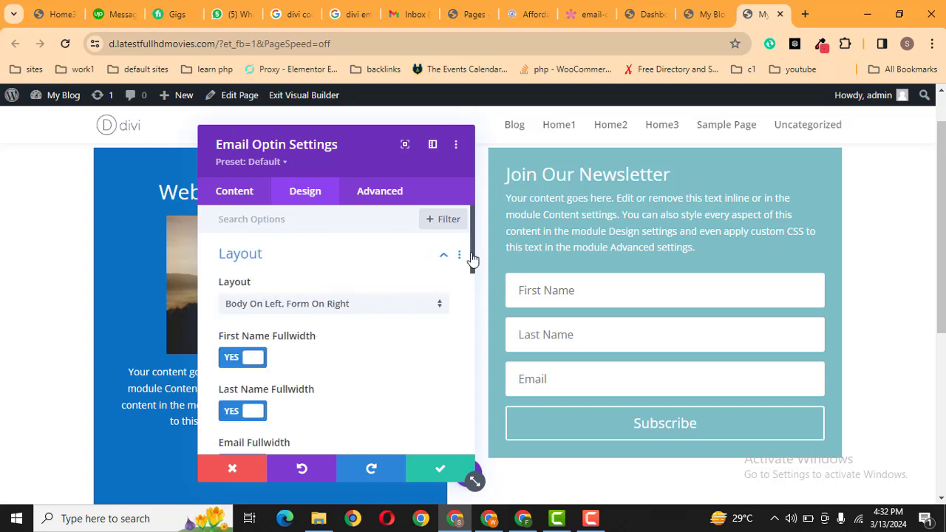
{"action": "left_click", "coordinate": [360, 303]}
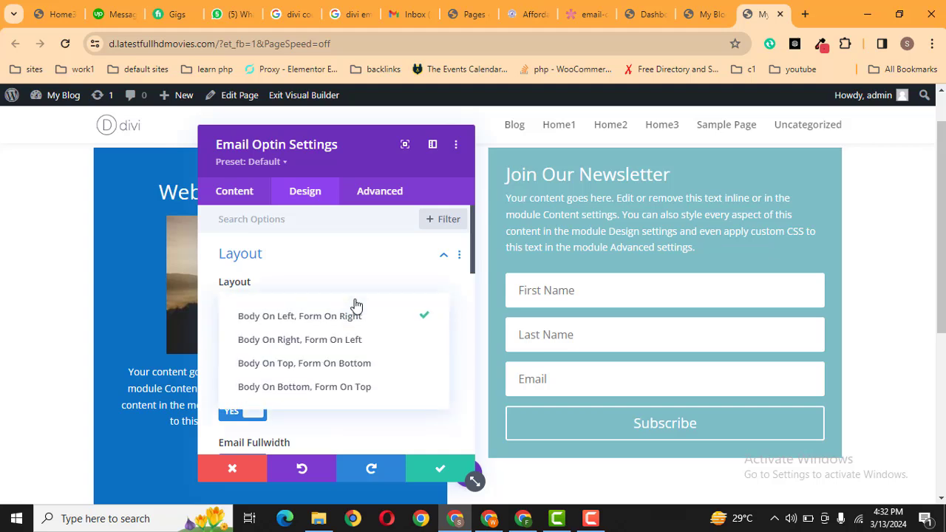
{"action": "left_click", "coordinate": [335, 285]}
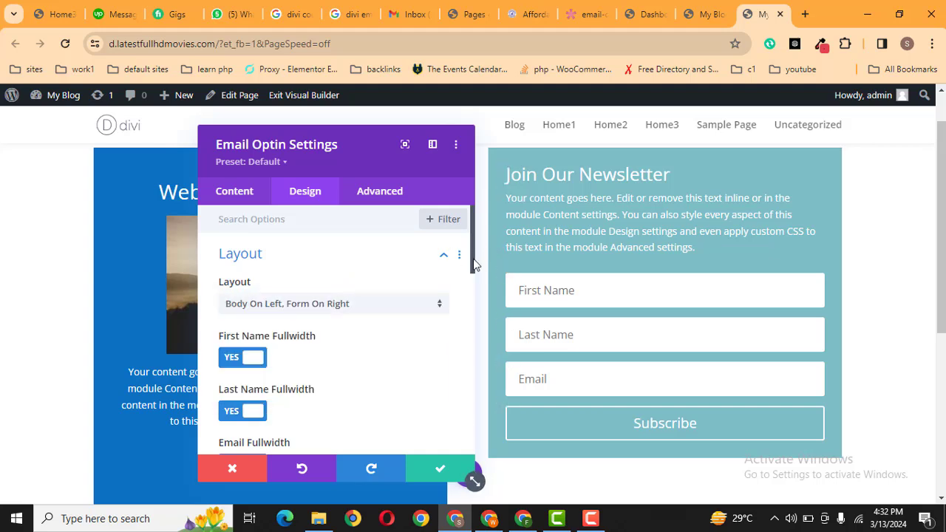
- Expand the Fields section to show the field background and text colour options
{"action": "left_click_drag", "start_coordinate": [475, 264], "coordinate": [466, 333]}
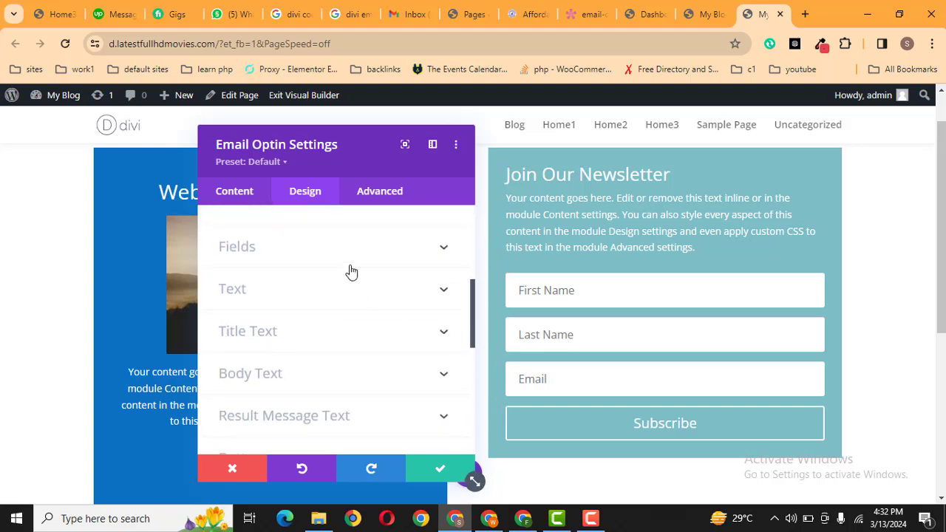
{"action": "left_click", "coordinate": [337, 251]}
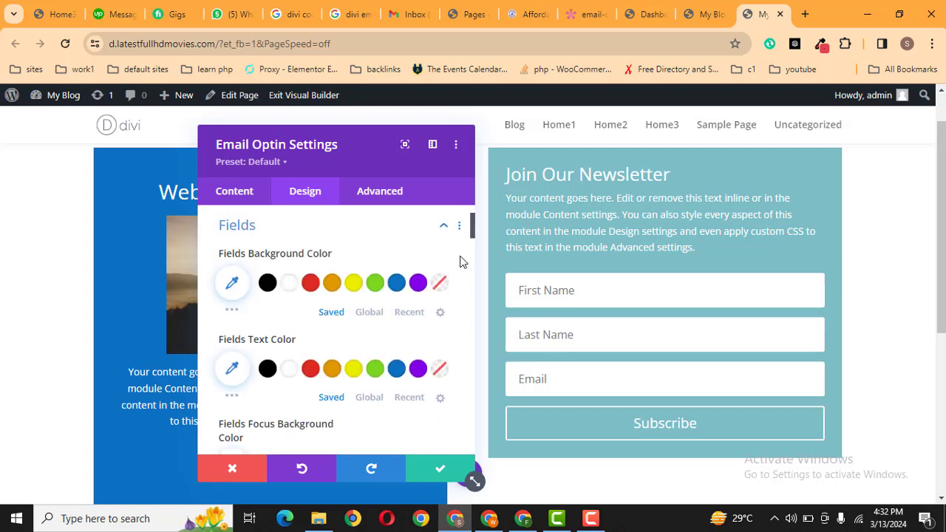
{"action": "left_click_drag", "start_coordinate": [473, 236], "coordinate": [480, 422]}
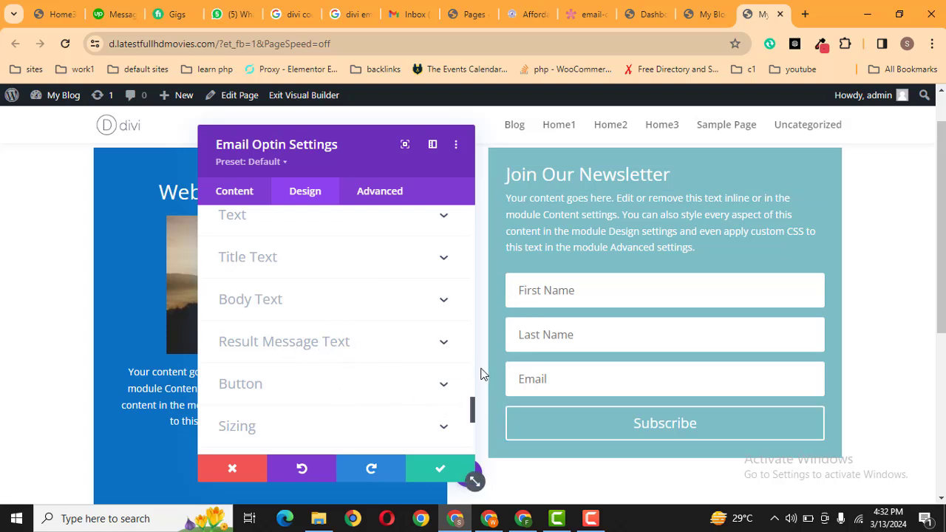
{"action": "left_click_drag", "start_coordinate": [473, 416], "coordinate": [465, 451]}
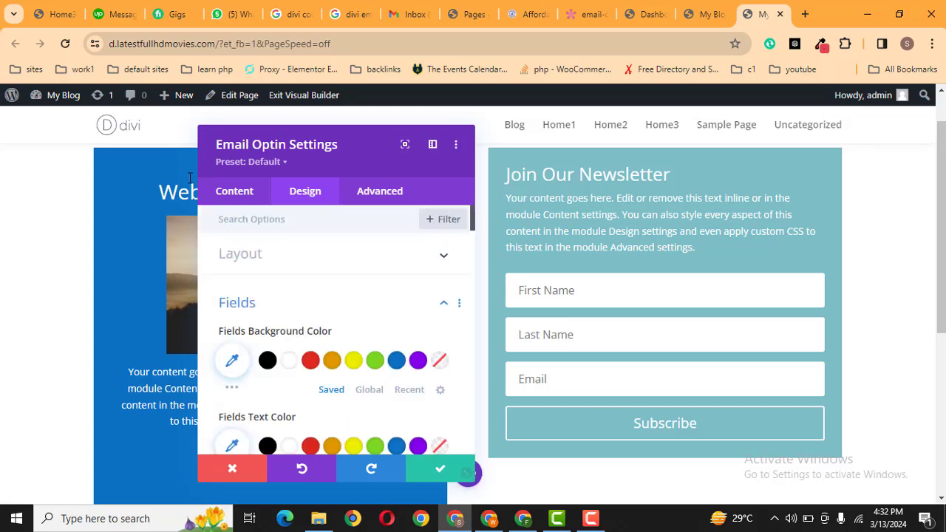
- Set the optin's background colour to blue #0C71C3 and confirm the settings
{"action": "left_click", "coordinate": [231, 194]}
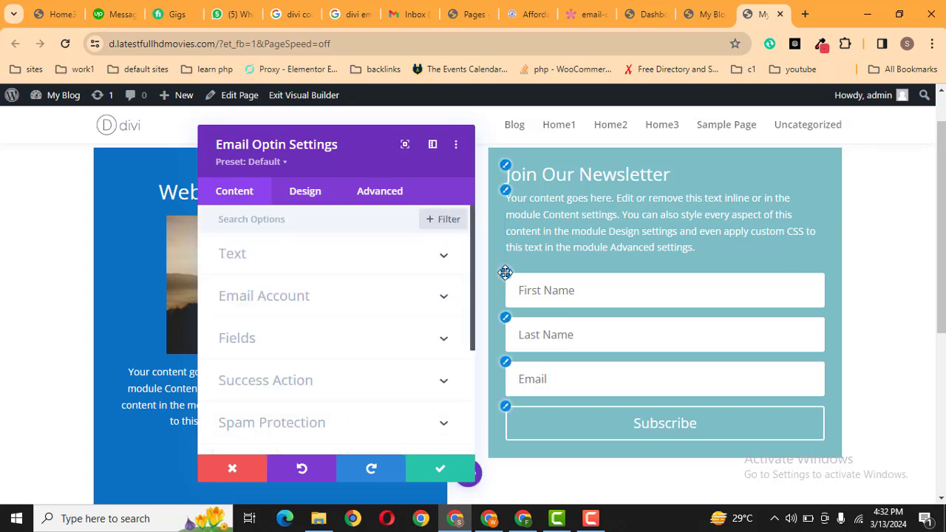
{"action": "left_click_drag", "start_coordinate": [473, 302], "coordinate": [476, 390]}
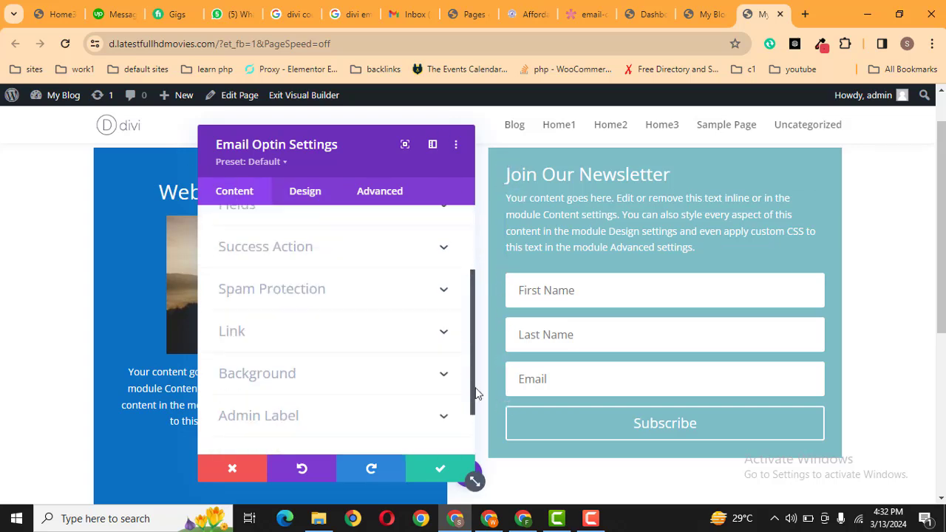
{"action": "left_click", "coordinate": [333, 368]}
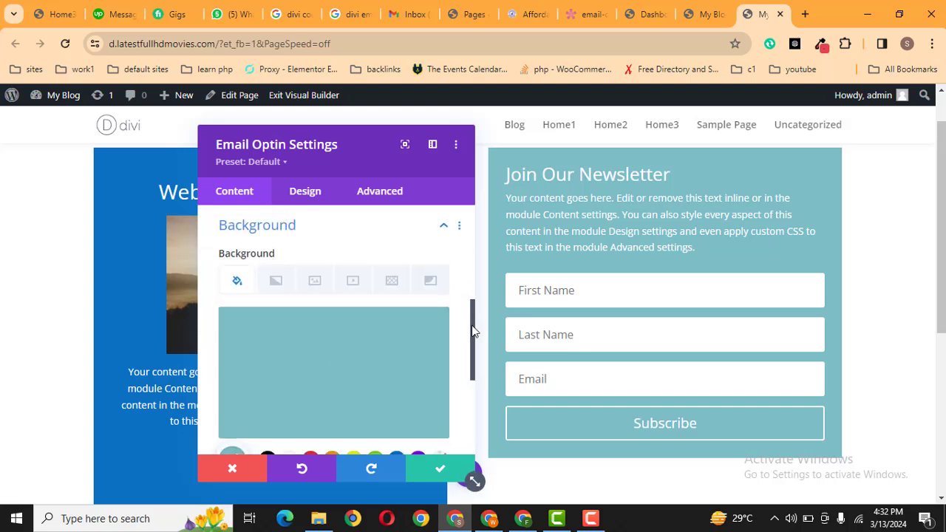
{"action": "left_click", "coordinate": [300, 356]}
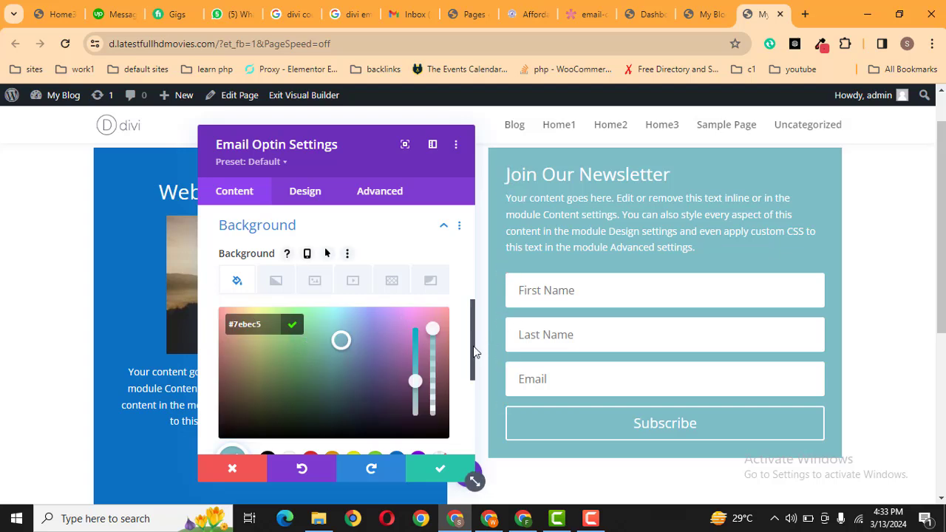
{"action": "left_click_drag", "start_coordinate": [472, 345], "coordinate": [473, 390]}
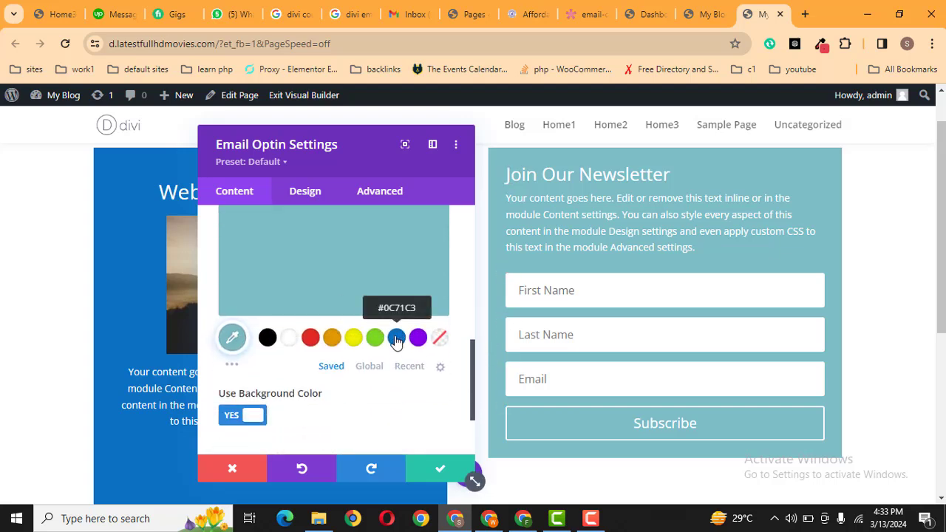
{"action": "left_click", "coordinate": [397, 338]}
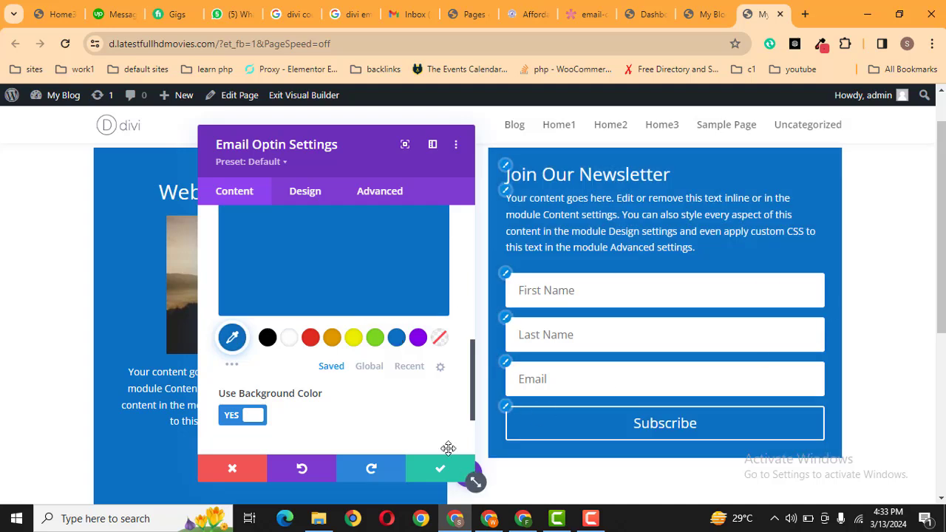
{"action": "left_click", "coordinate": [439, 470]}
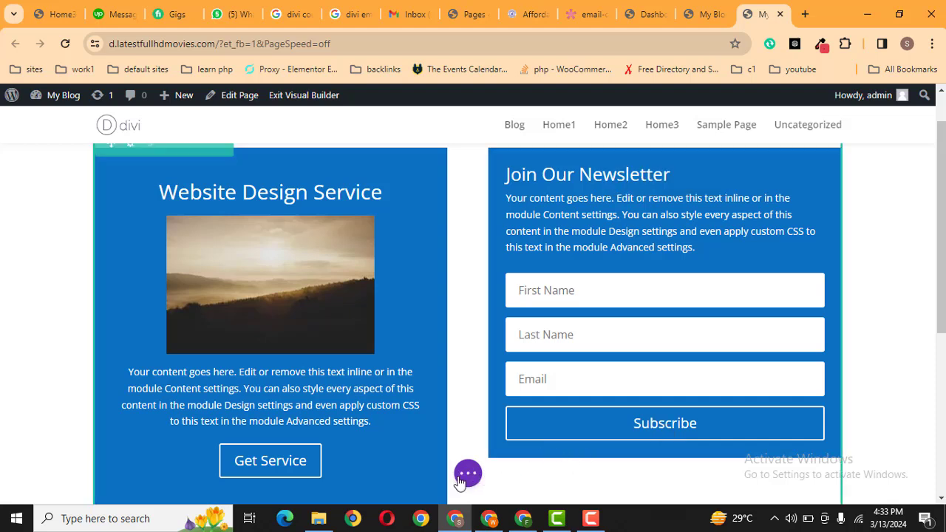
- Save the Divi page, then switch to the enablewebsitedesign.com browser tab
{"action": "left_click", "coordinate": [468, 473]}
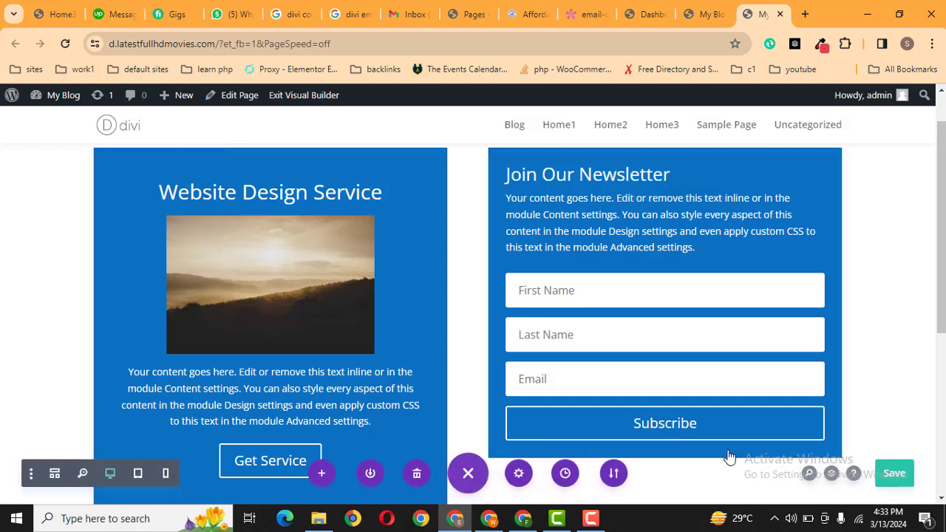
{"action": "left_click", "coordinate": [897, 478]}
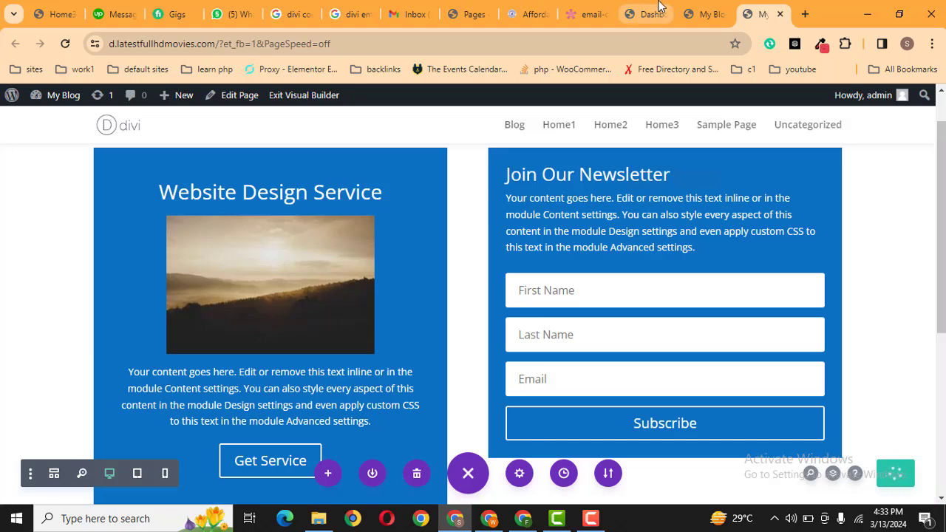
{"action": "left_click", "coordinate": [697, 9]}
{"action": "left_click", "coordinate": [526, 13]}
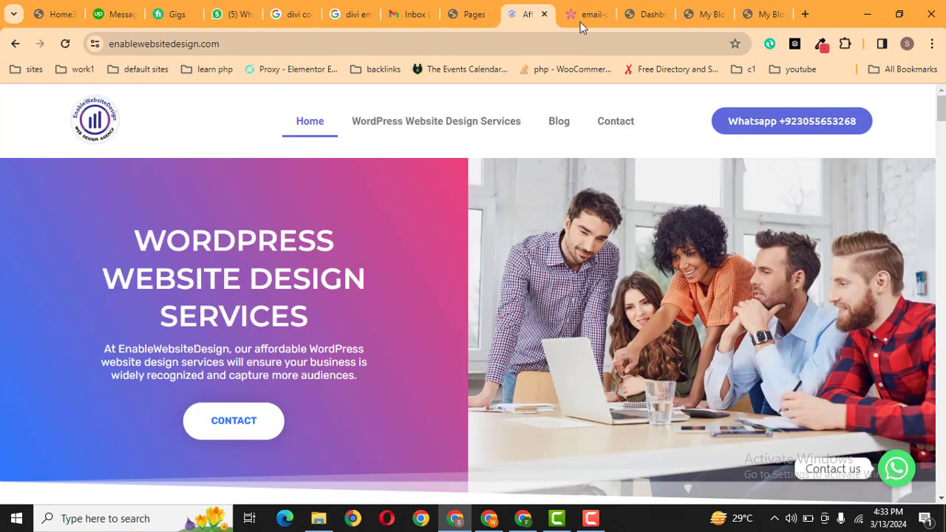